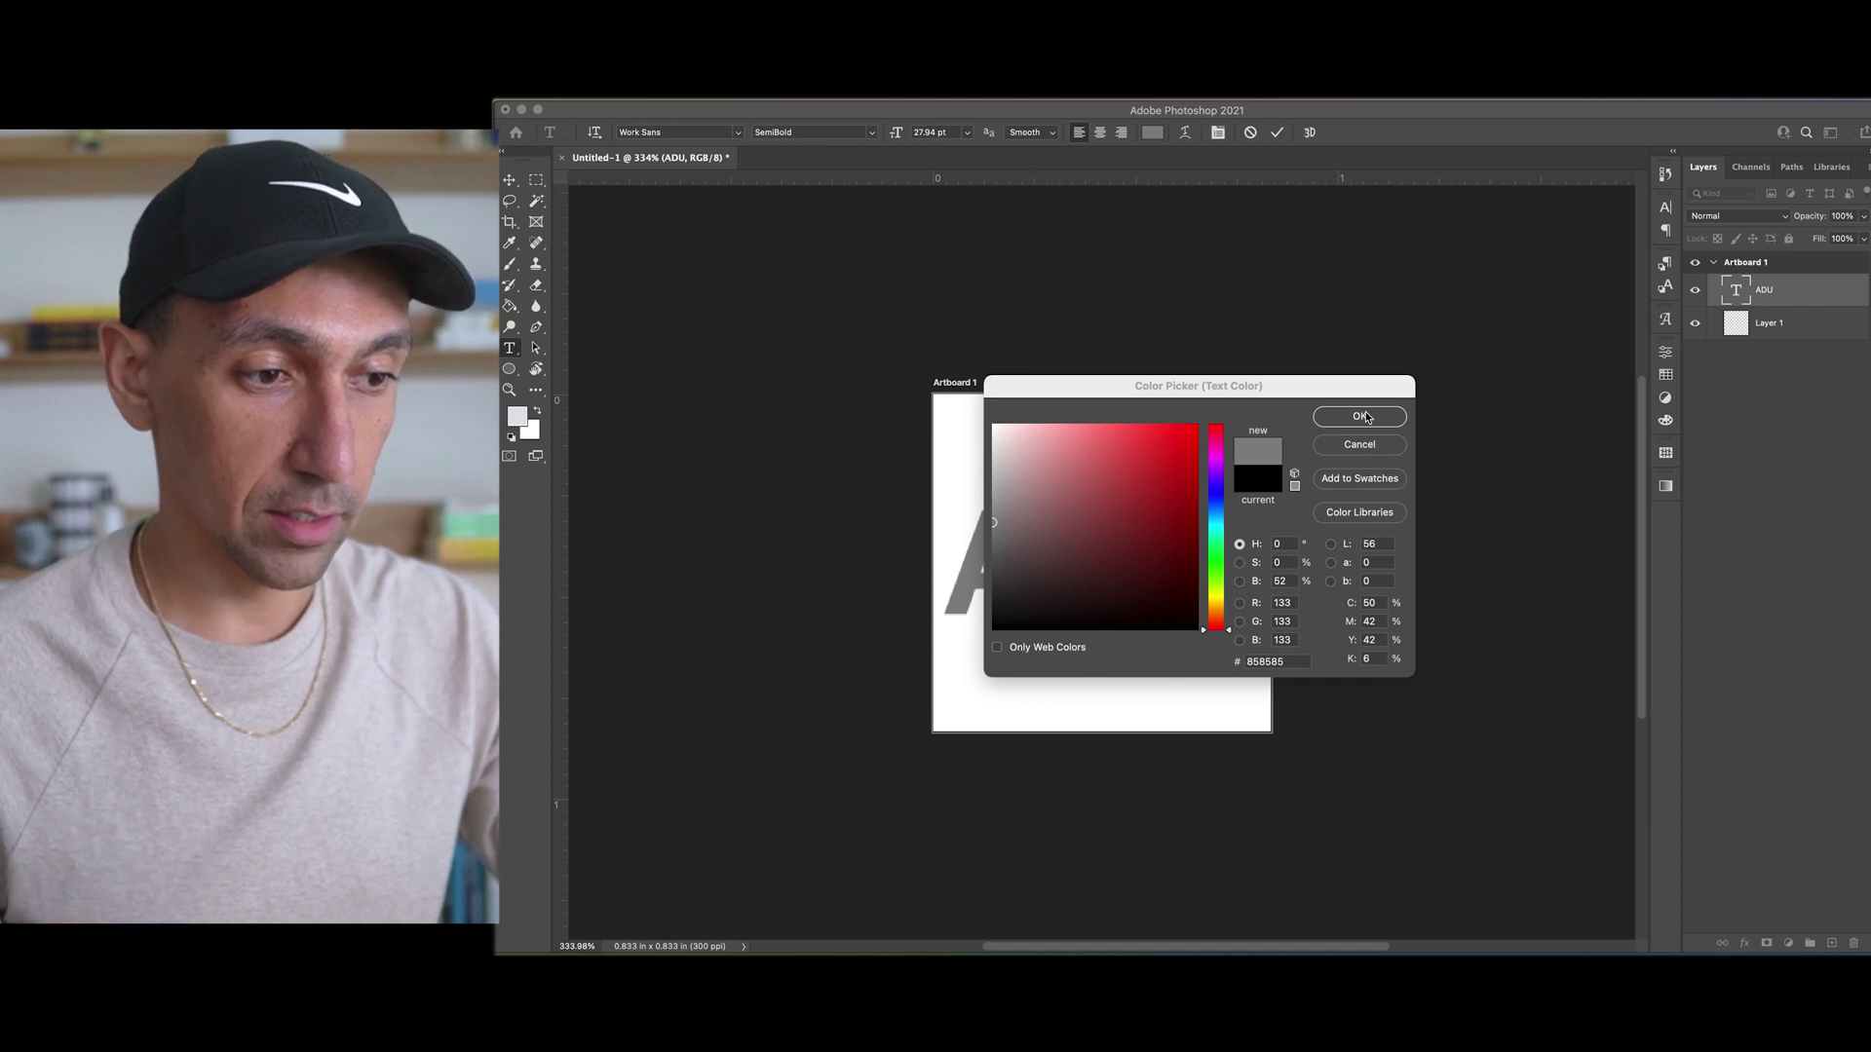
- Confirm #858585 gray as the ADU text colour and commit the text edit
{"action": "left_click", "coordinate": [1360, 417]}
{"action": "key", "text": "super+minus"}
{"action": "scroll", "coordinate": [1088, 569], "scroll_direction": "down", "scroll_amount": 3}
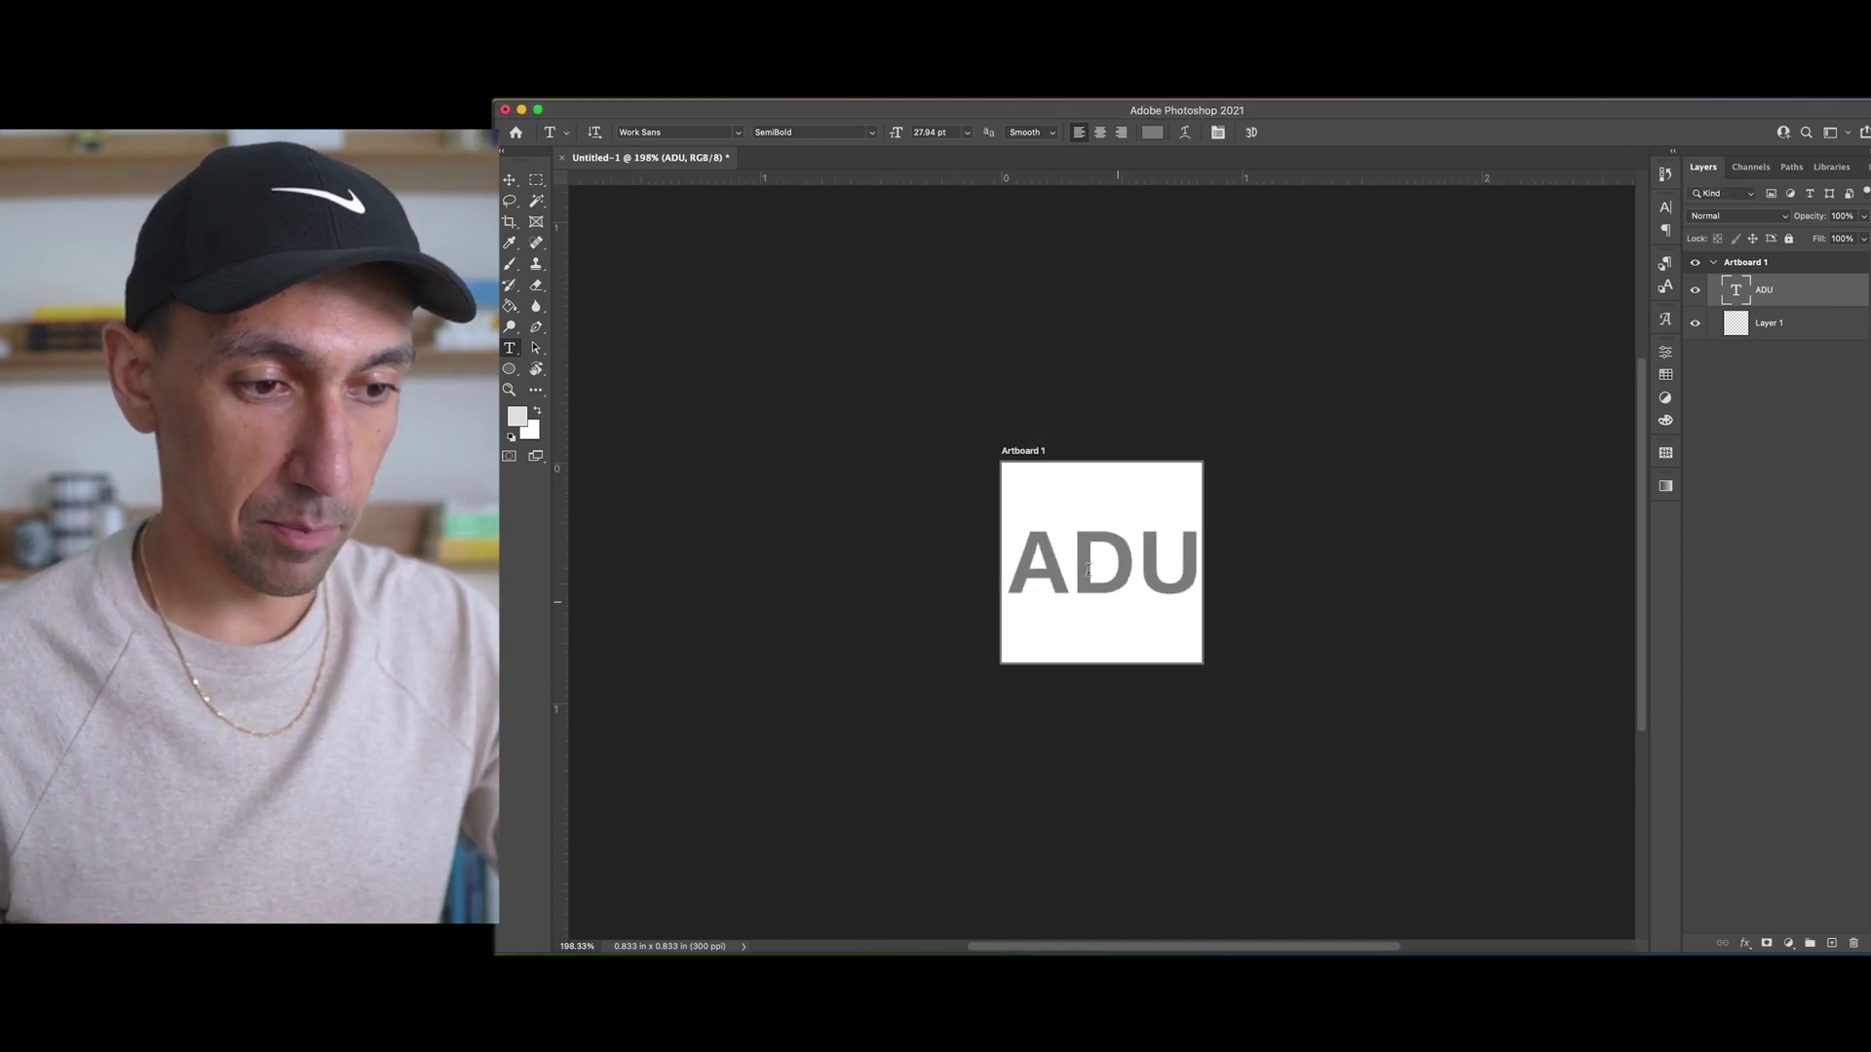
{"action": "scroll", "coordinate": [1102, 550], "scroll_direction": "up", "scroll_amount": 6}
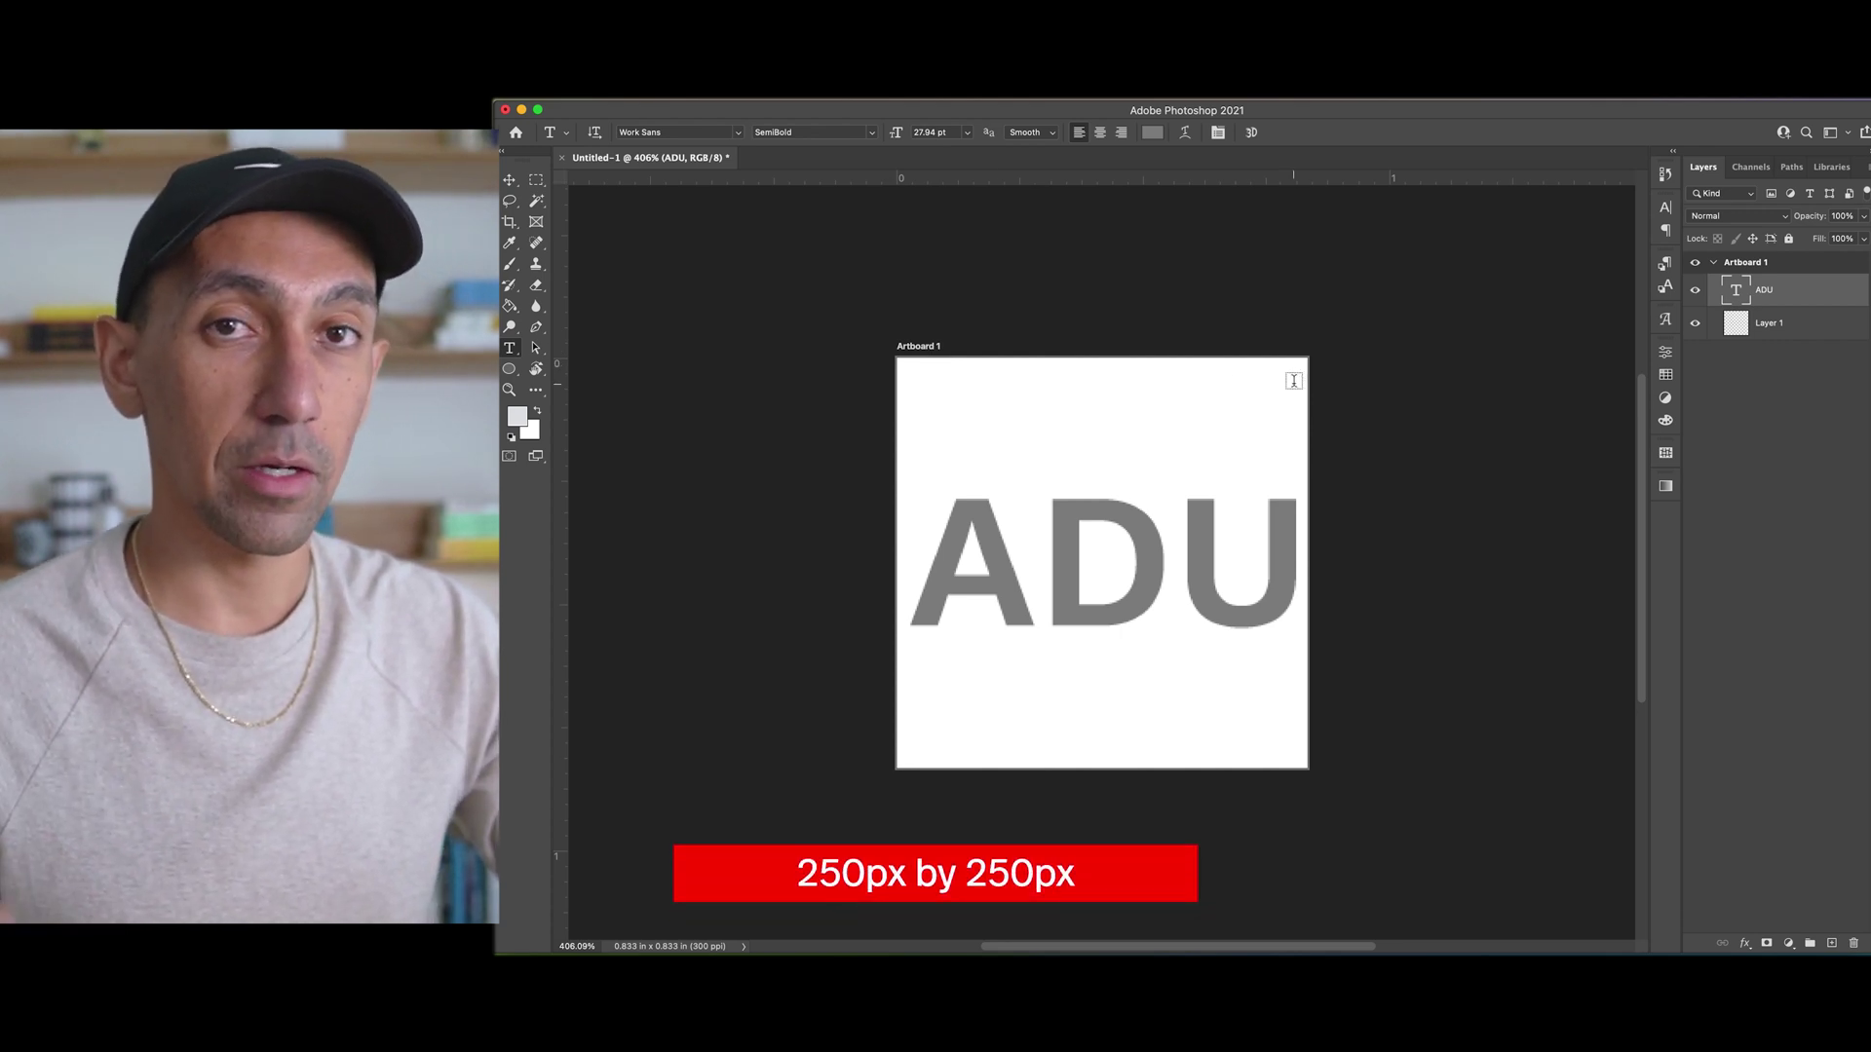
{"action": "key", "text": "v"}
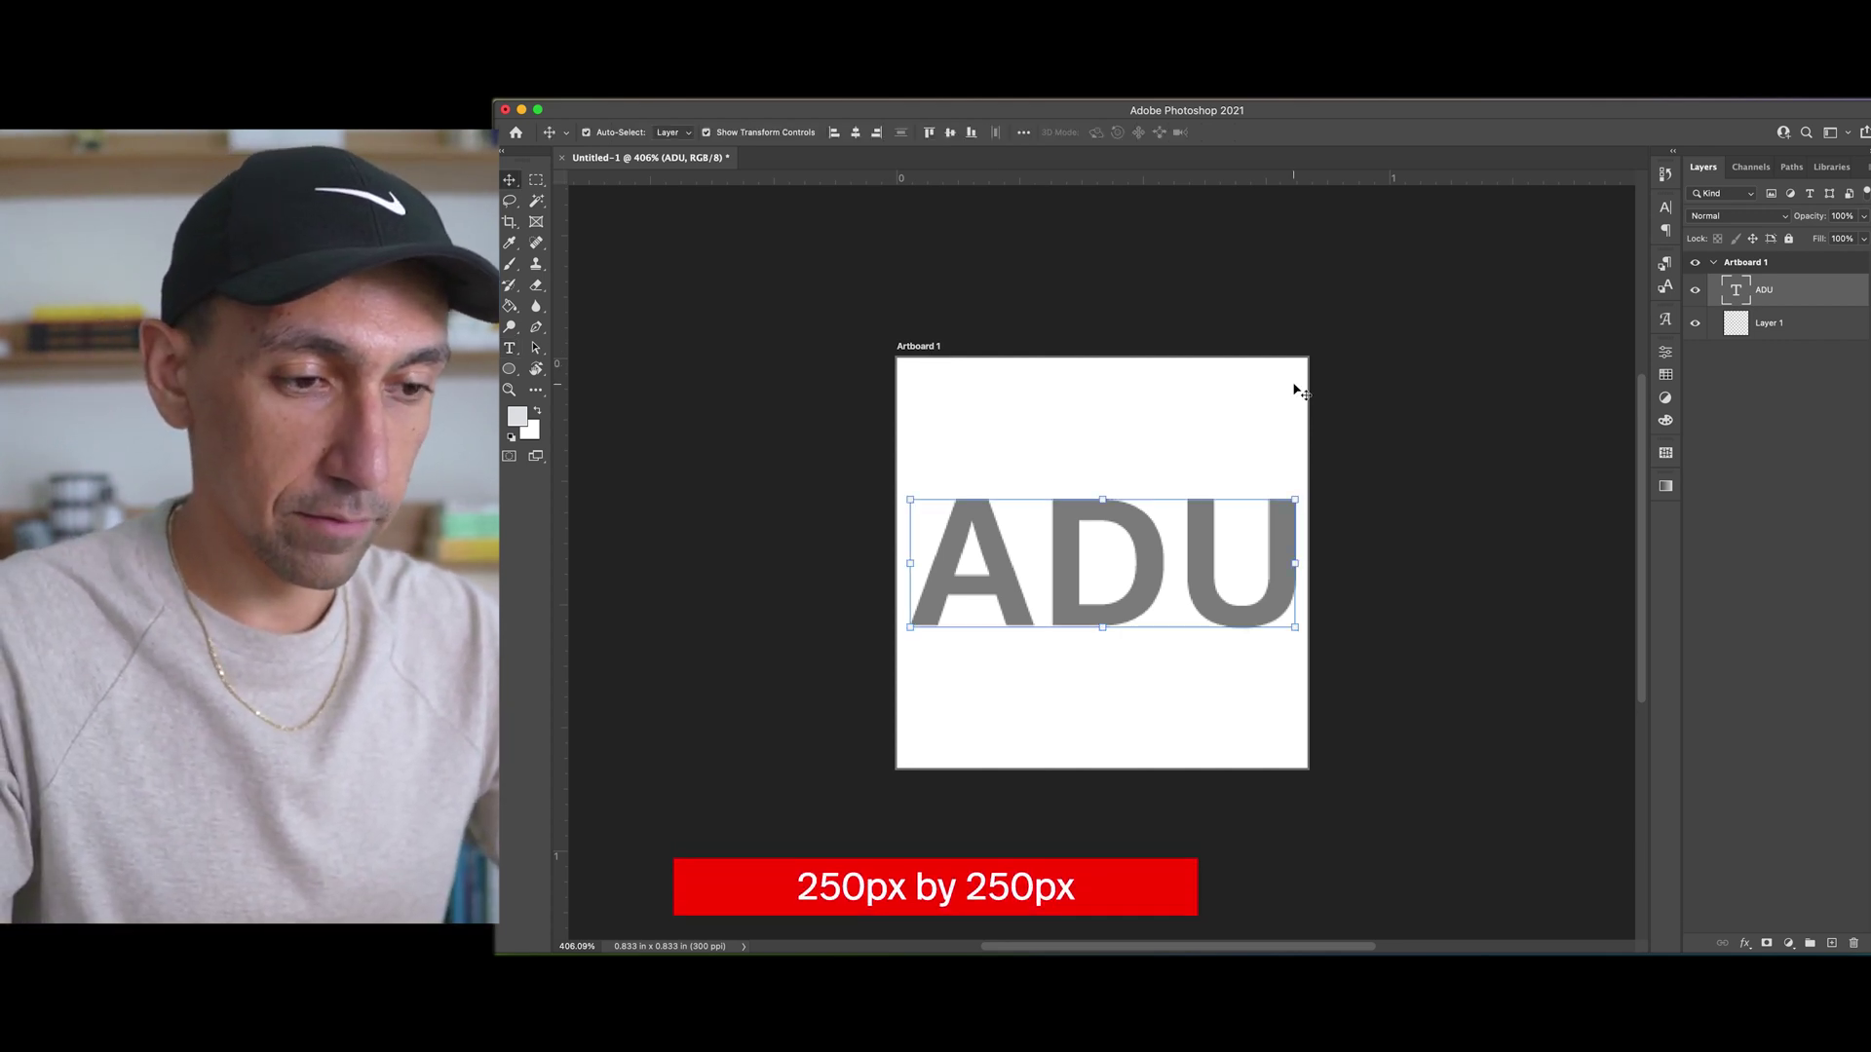
{"action": "left_click", "coordinate": [854, 136]}
{"action": "left_click", "coordinate": [952, 133]}
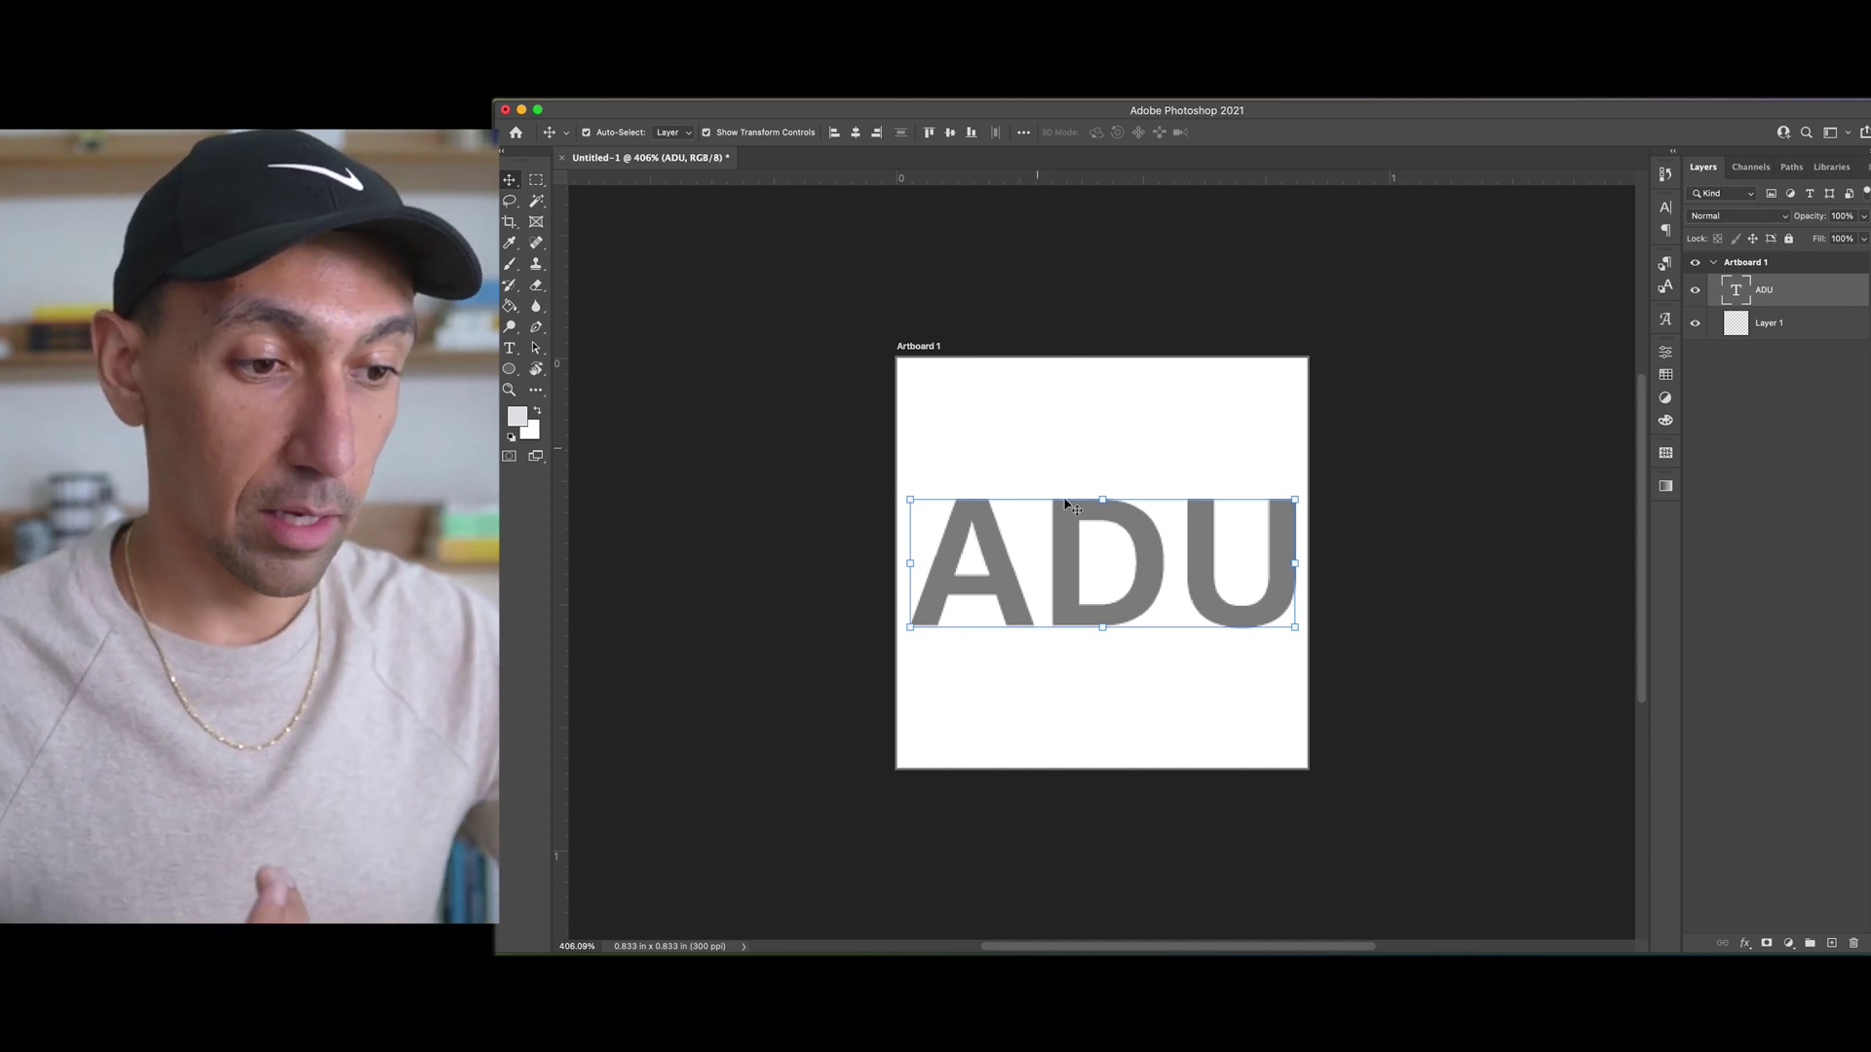
{"action": "key", "text": "t"}
{"action": "left_click", "coordinate": [1143, 546]}
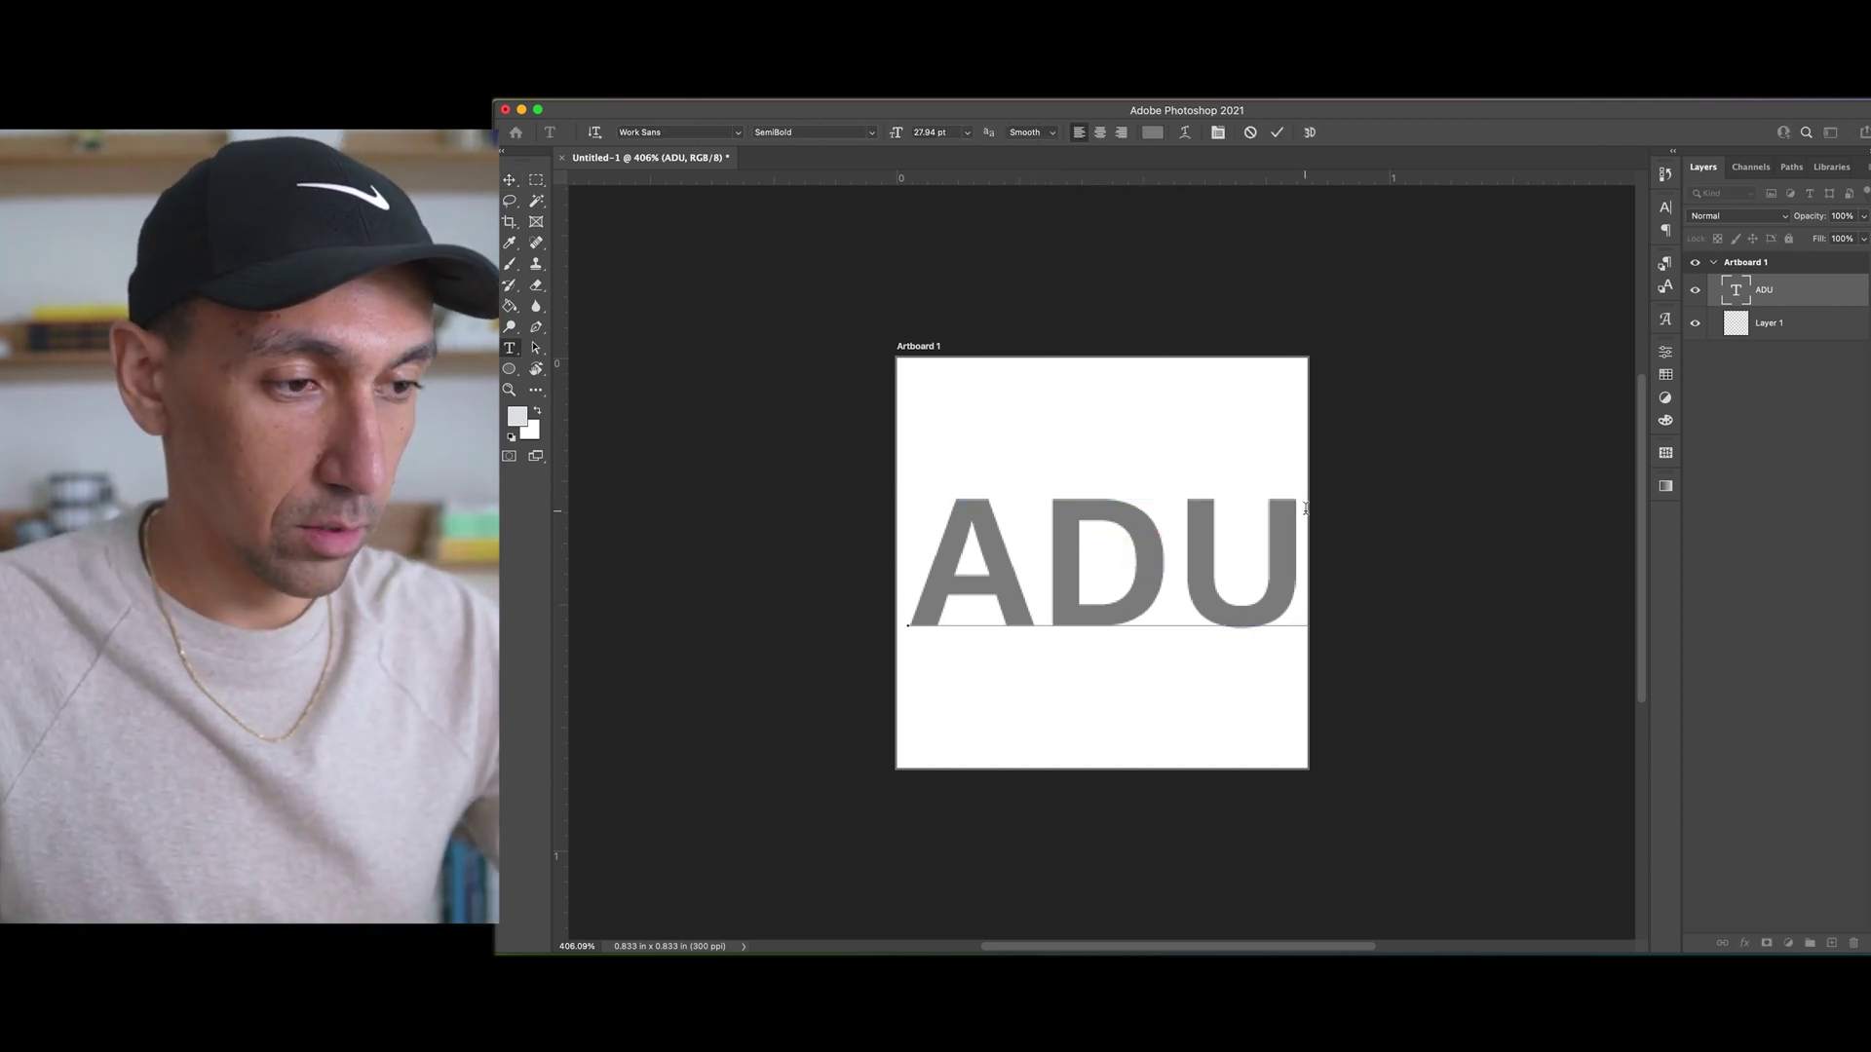
{"action": "left_click", "coordinate": [1153, 133]}
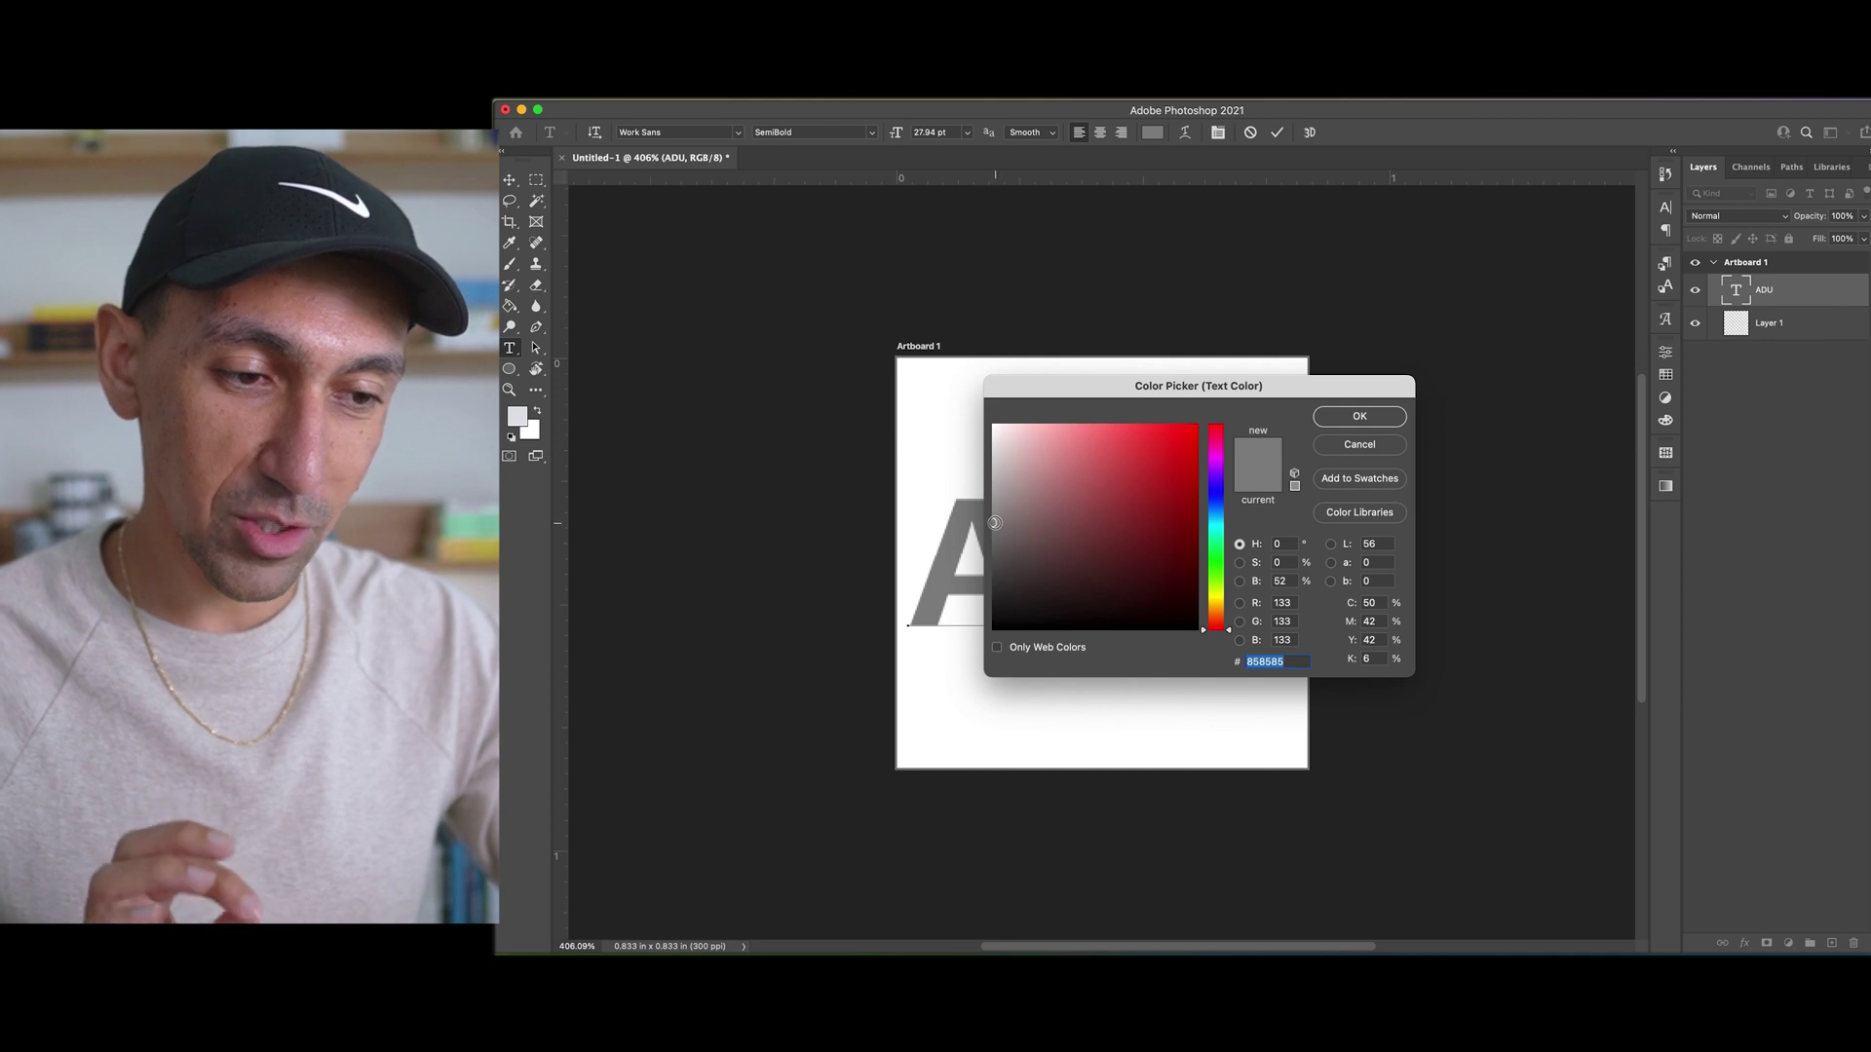
{"action": "left_click", "coordinate": [1382, 419]}
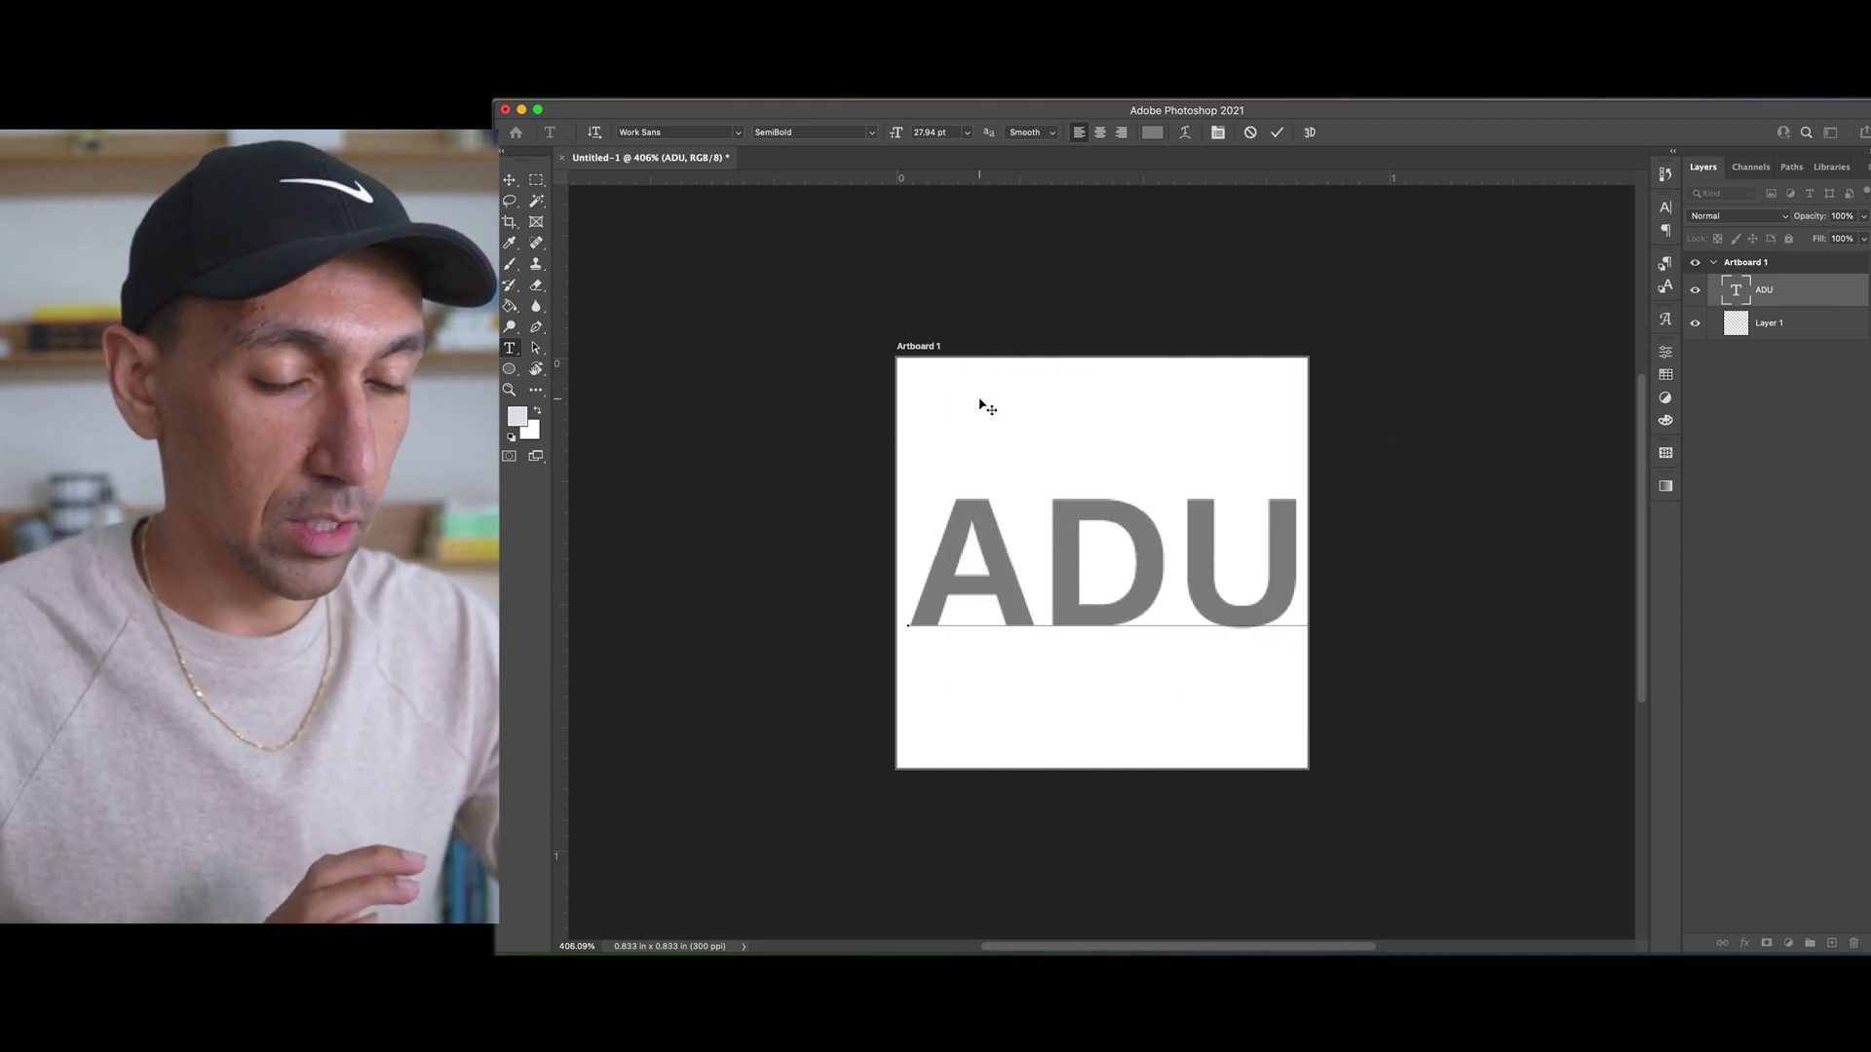
{"action": "left_click", "coordinate": [915, 349]}
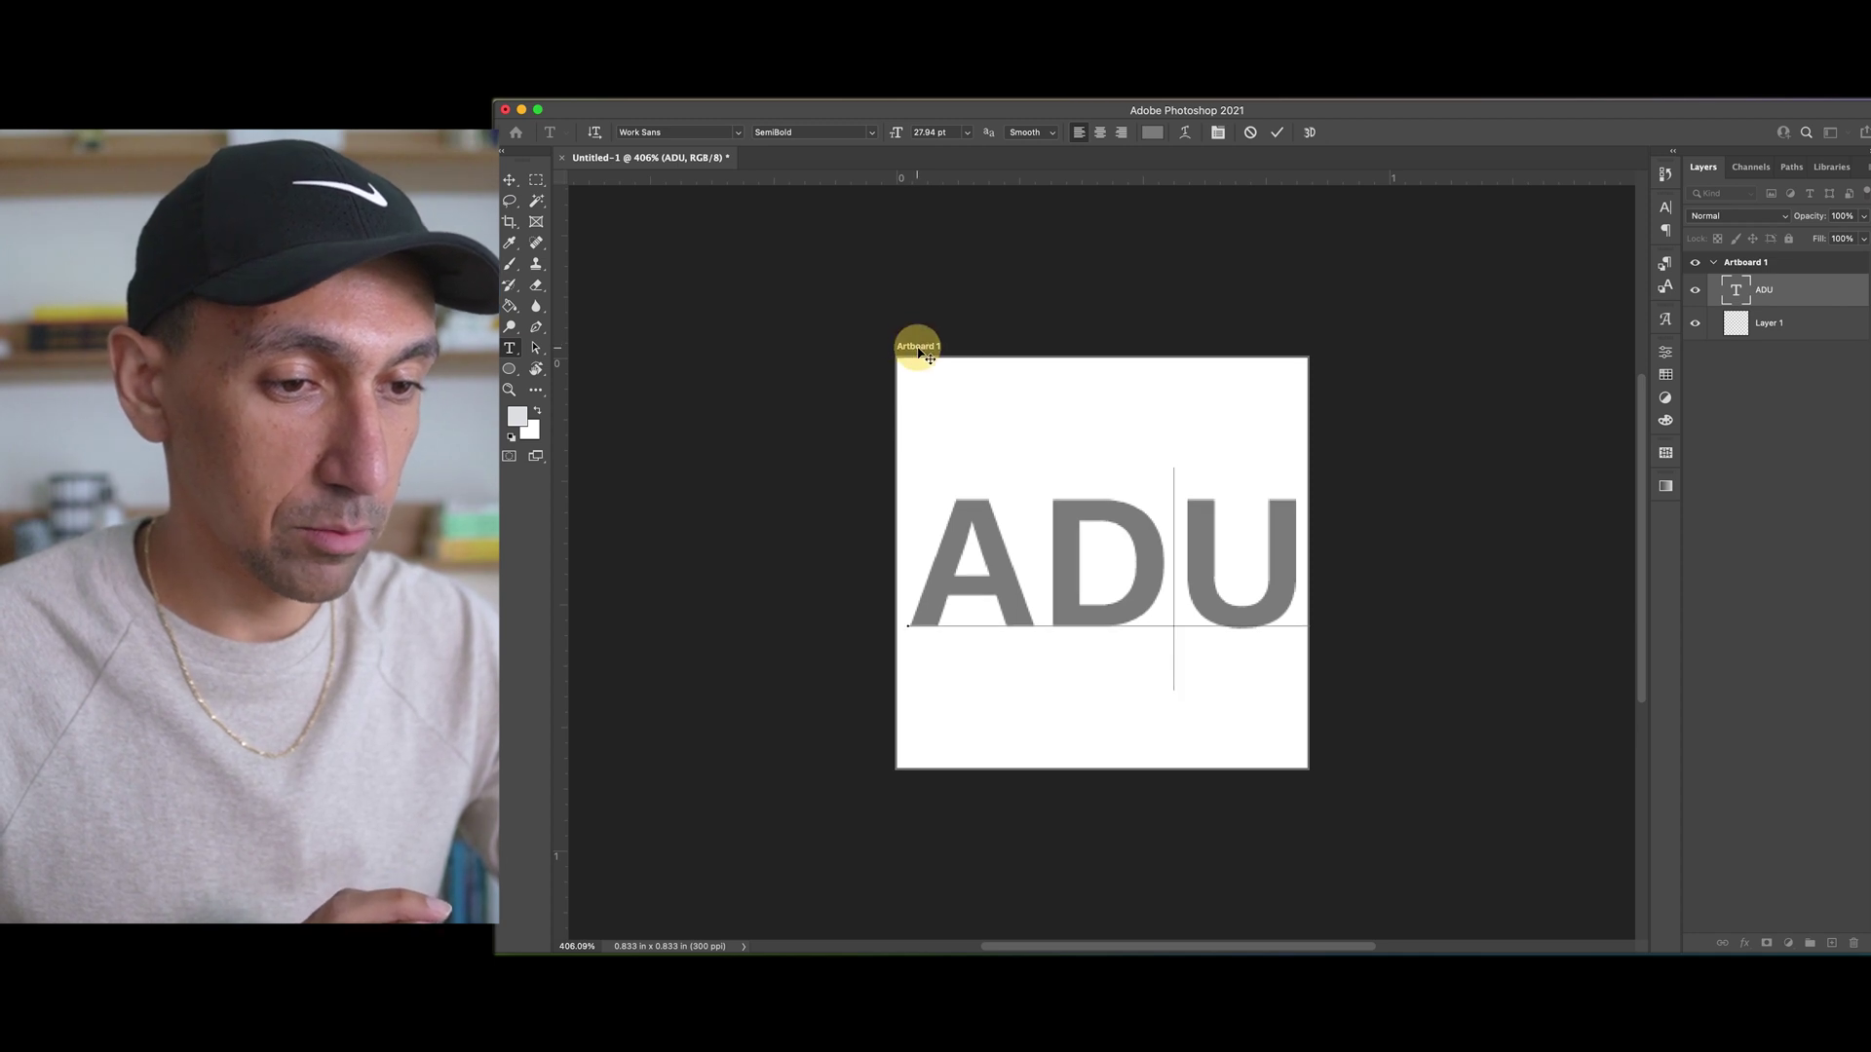
{"action": "key", "text": "Escape"}
{"action": "key", "text": "v"}
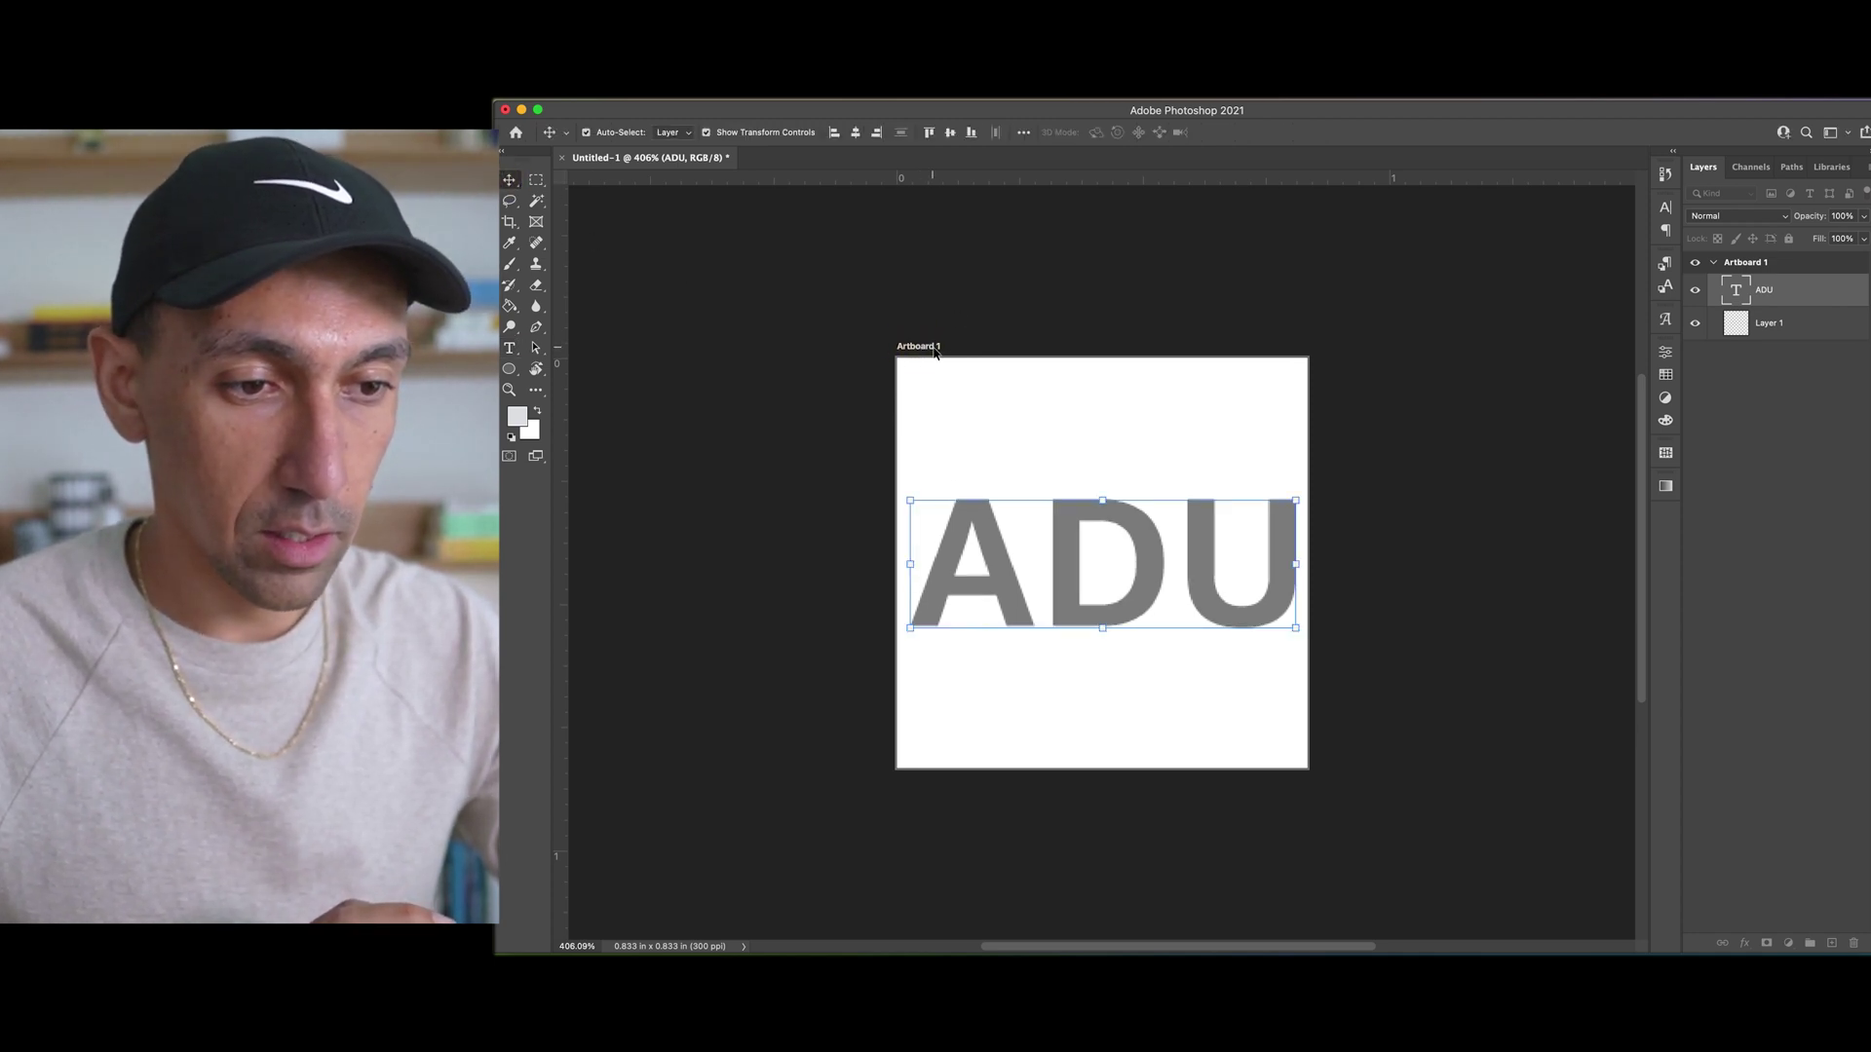
{"action": "left_click", "coordinate": [928, 349]}
- Set Artboard 1's background colour to Transparent in the Properties panel, then return to the Move tool
{"action": "left_click", "coordinate": [1667, 354]}
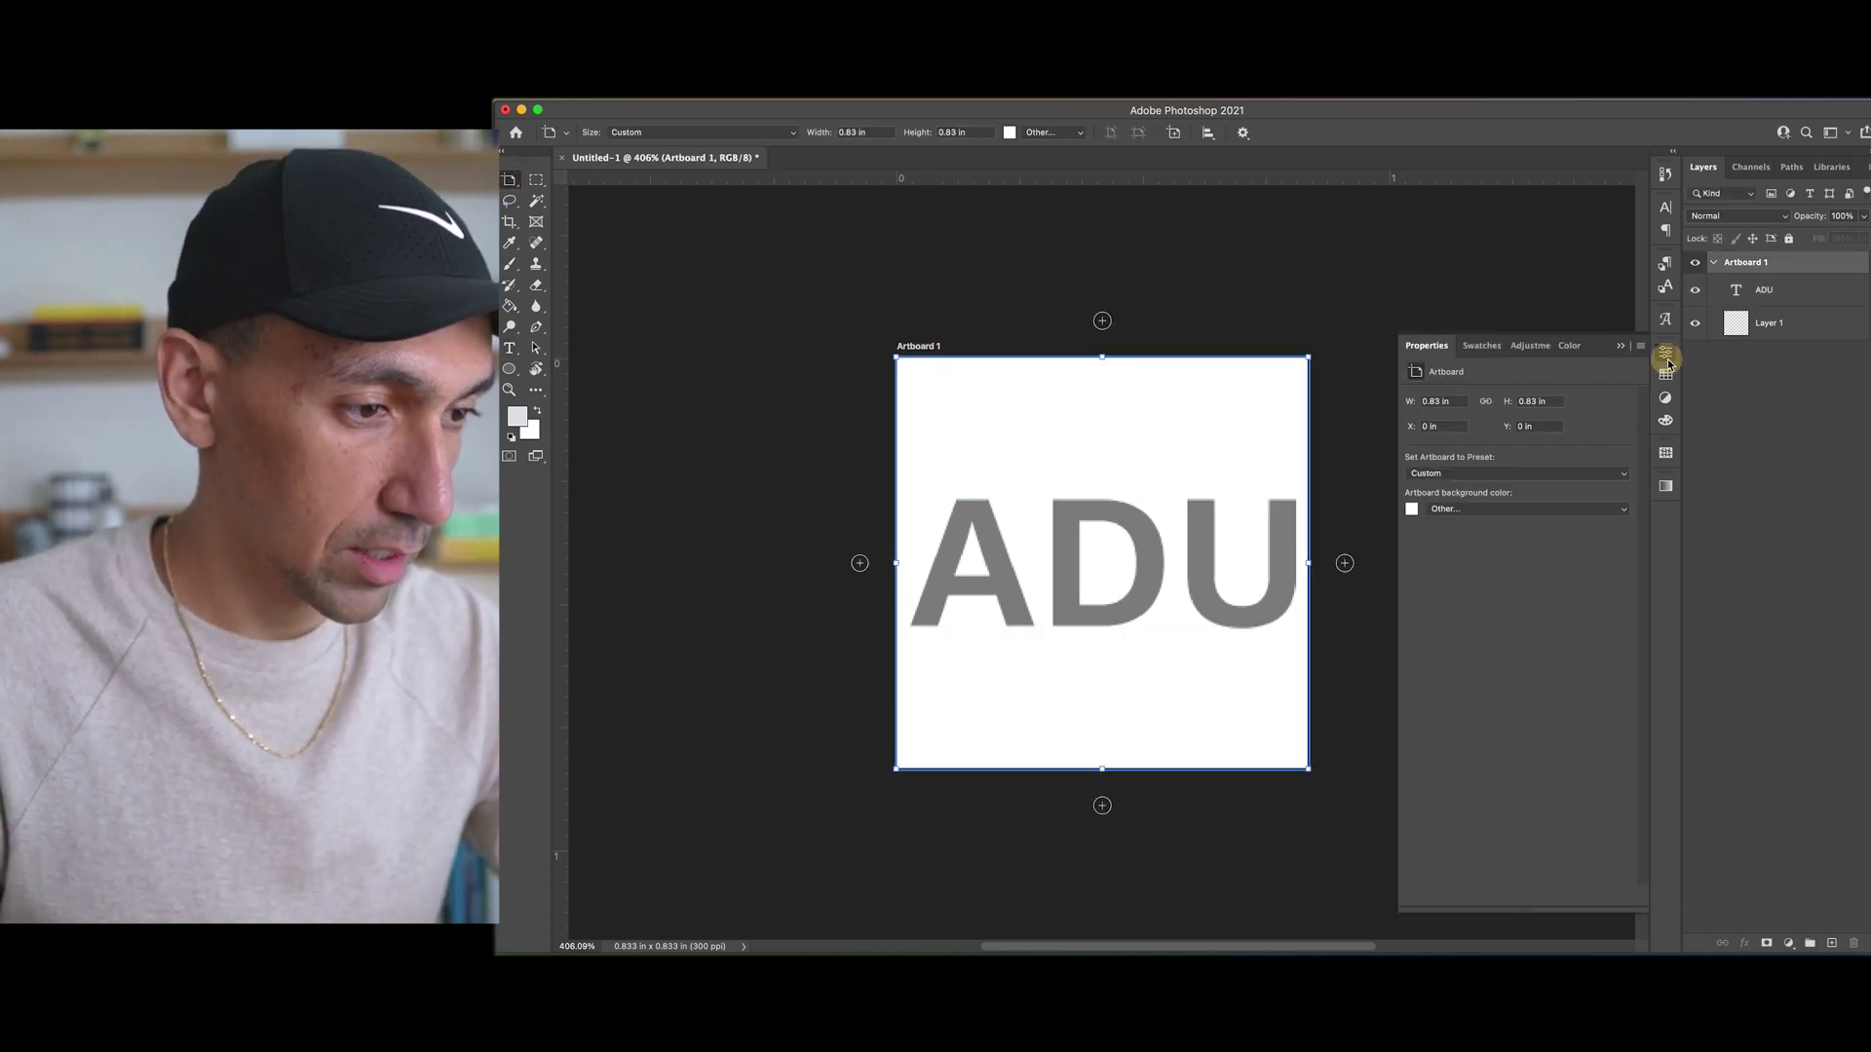
{"action": "left_click", "coordinate": [1446, 509]}
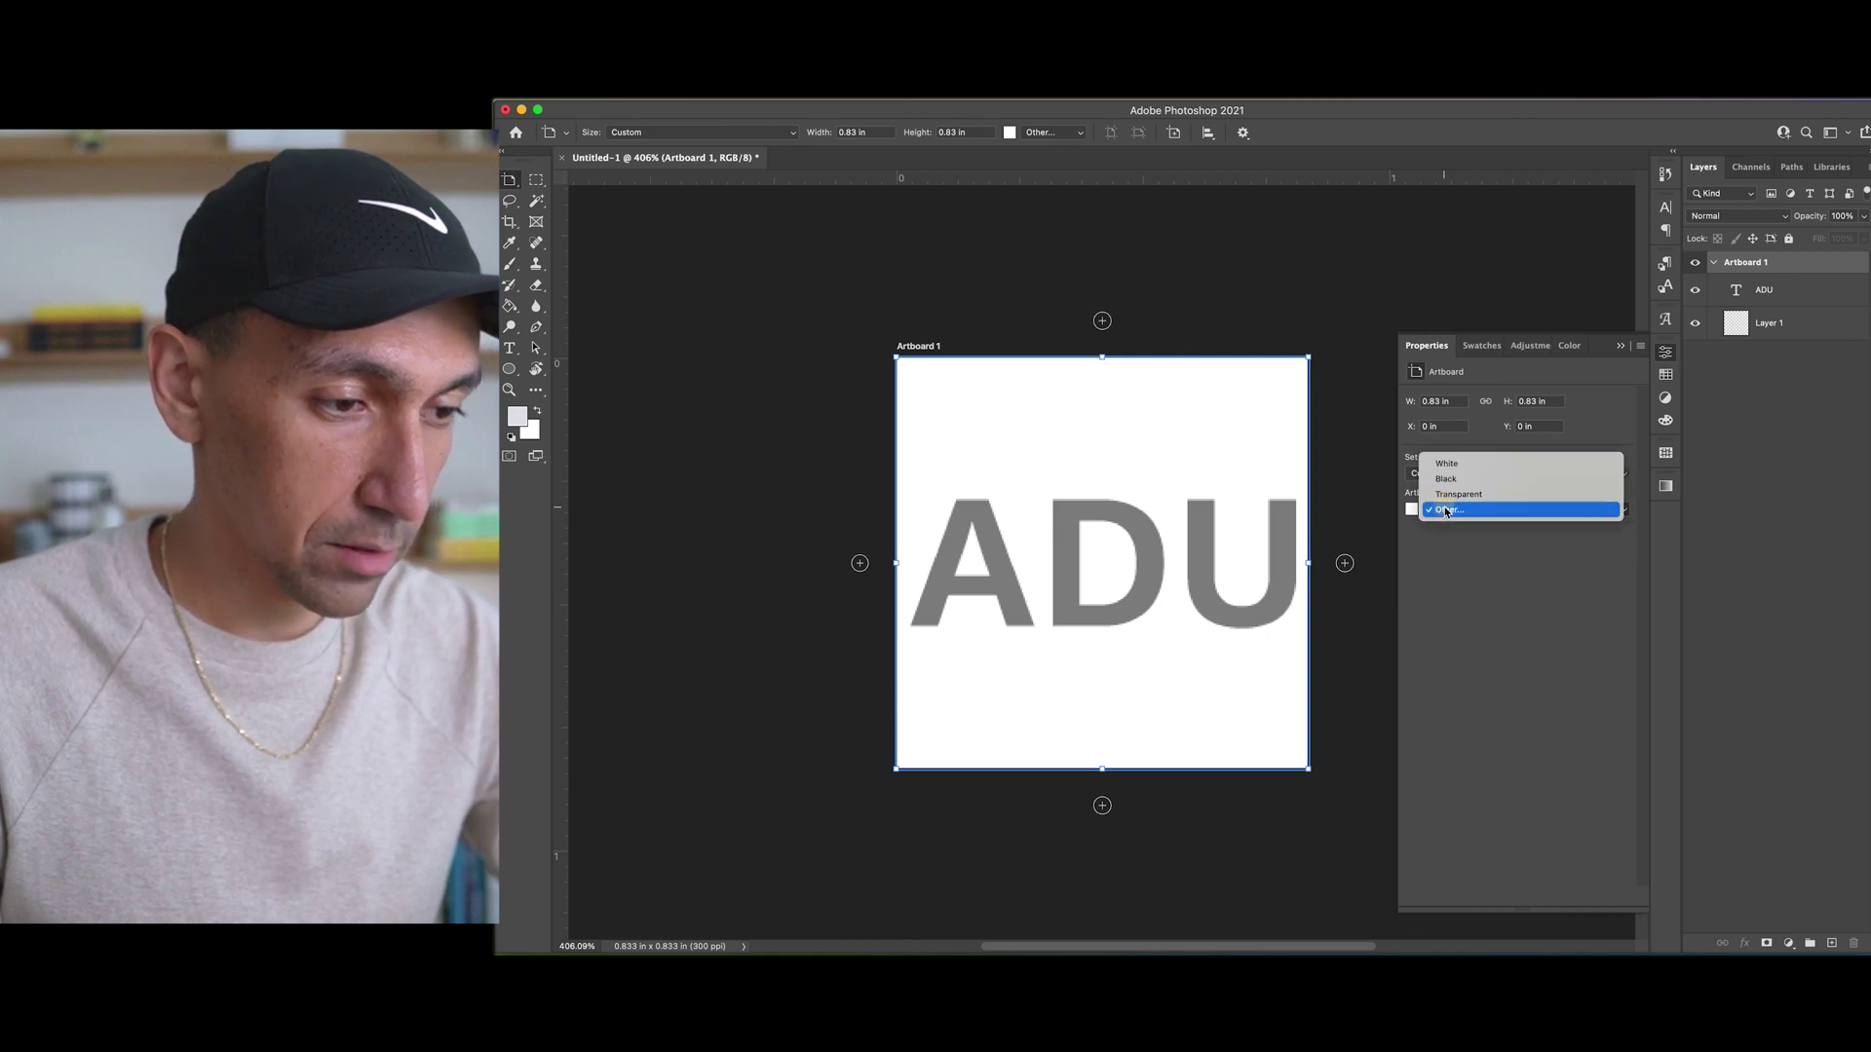
{"action": "left_click", "coordinate": [1446, 491]}
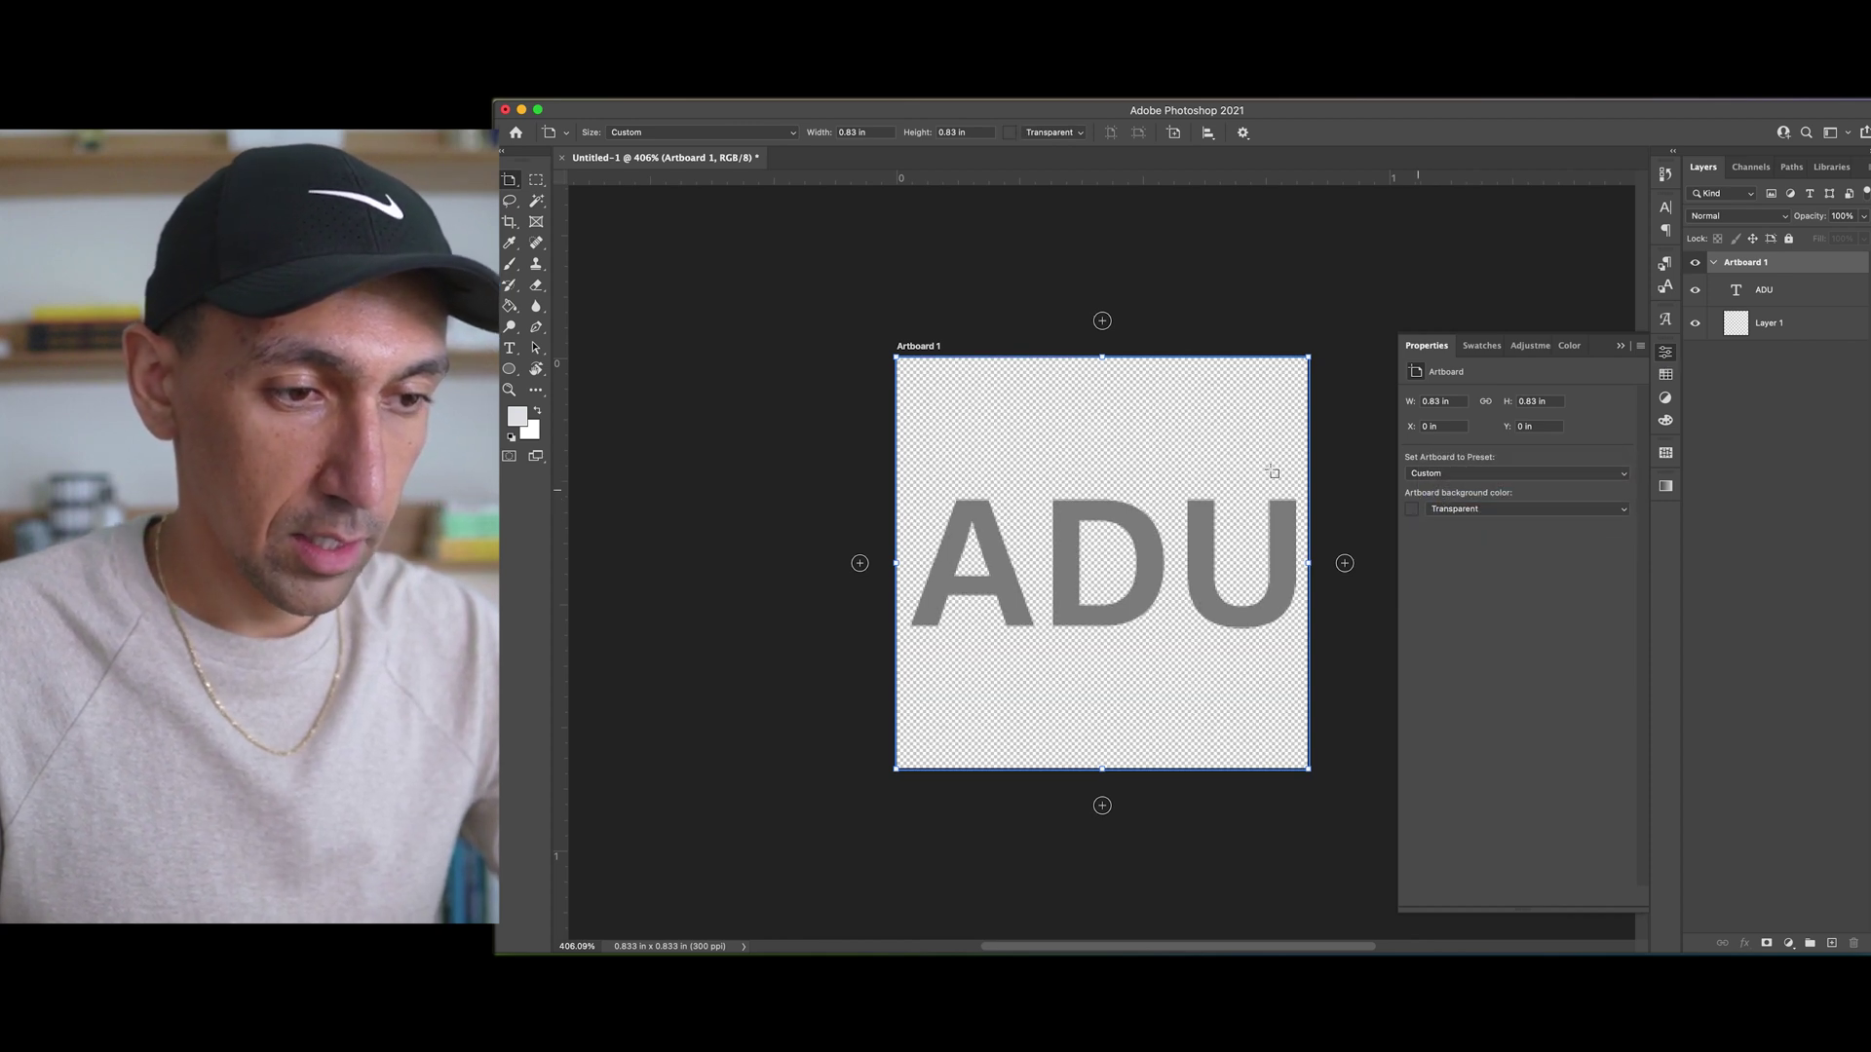
{"action": "key", "text": "v"}
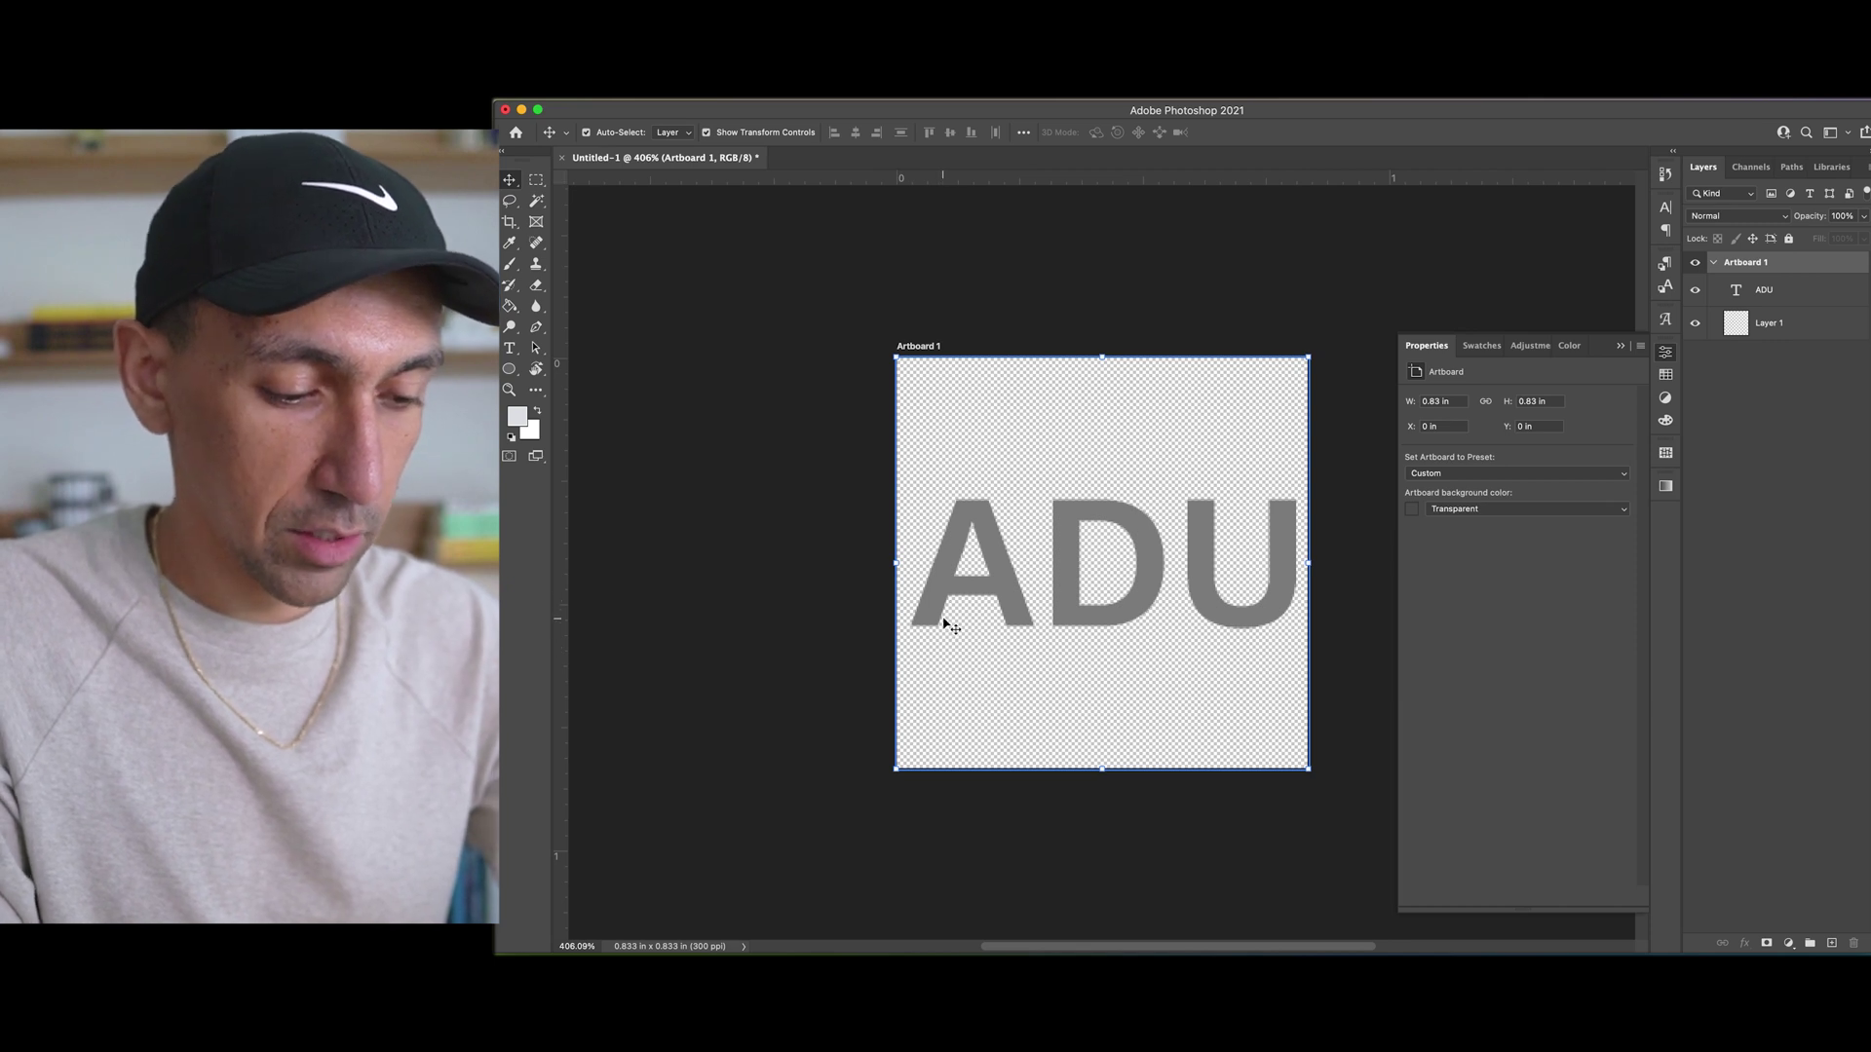
{"action": "key", "text": "super"}
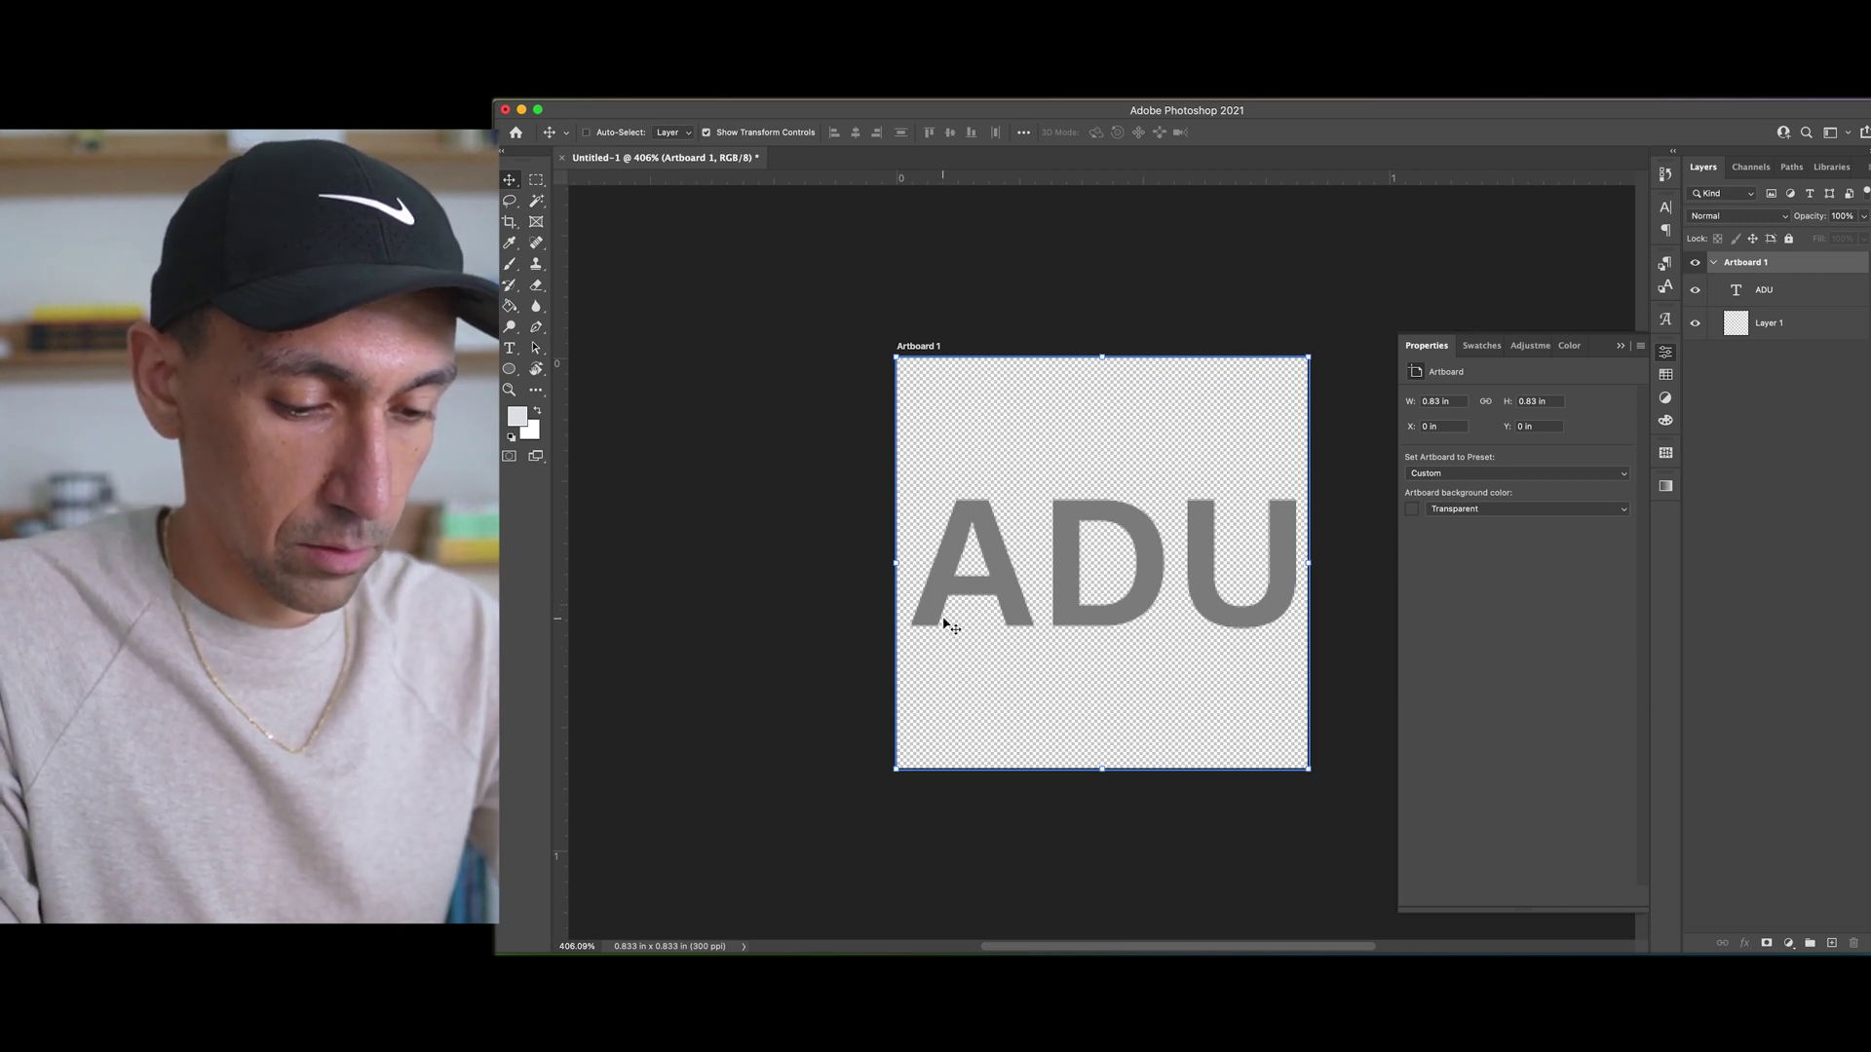
- Save the artboard as a PNG named 'adu favicon', accepting the default PNG Format Options
{"action": "mouse_move", "coordinate": [945, 623]}
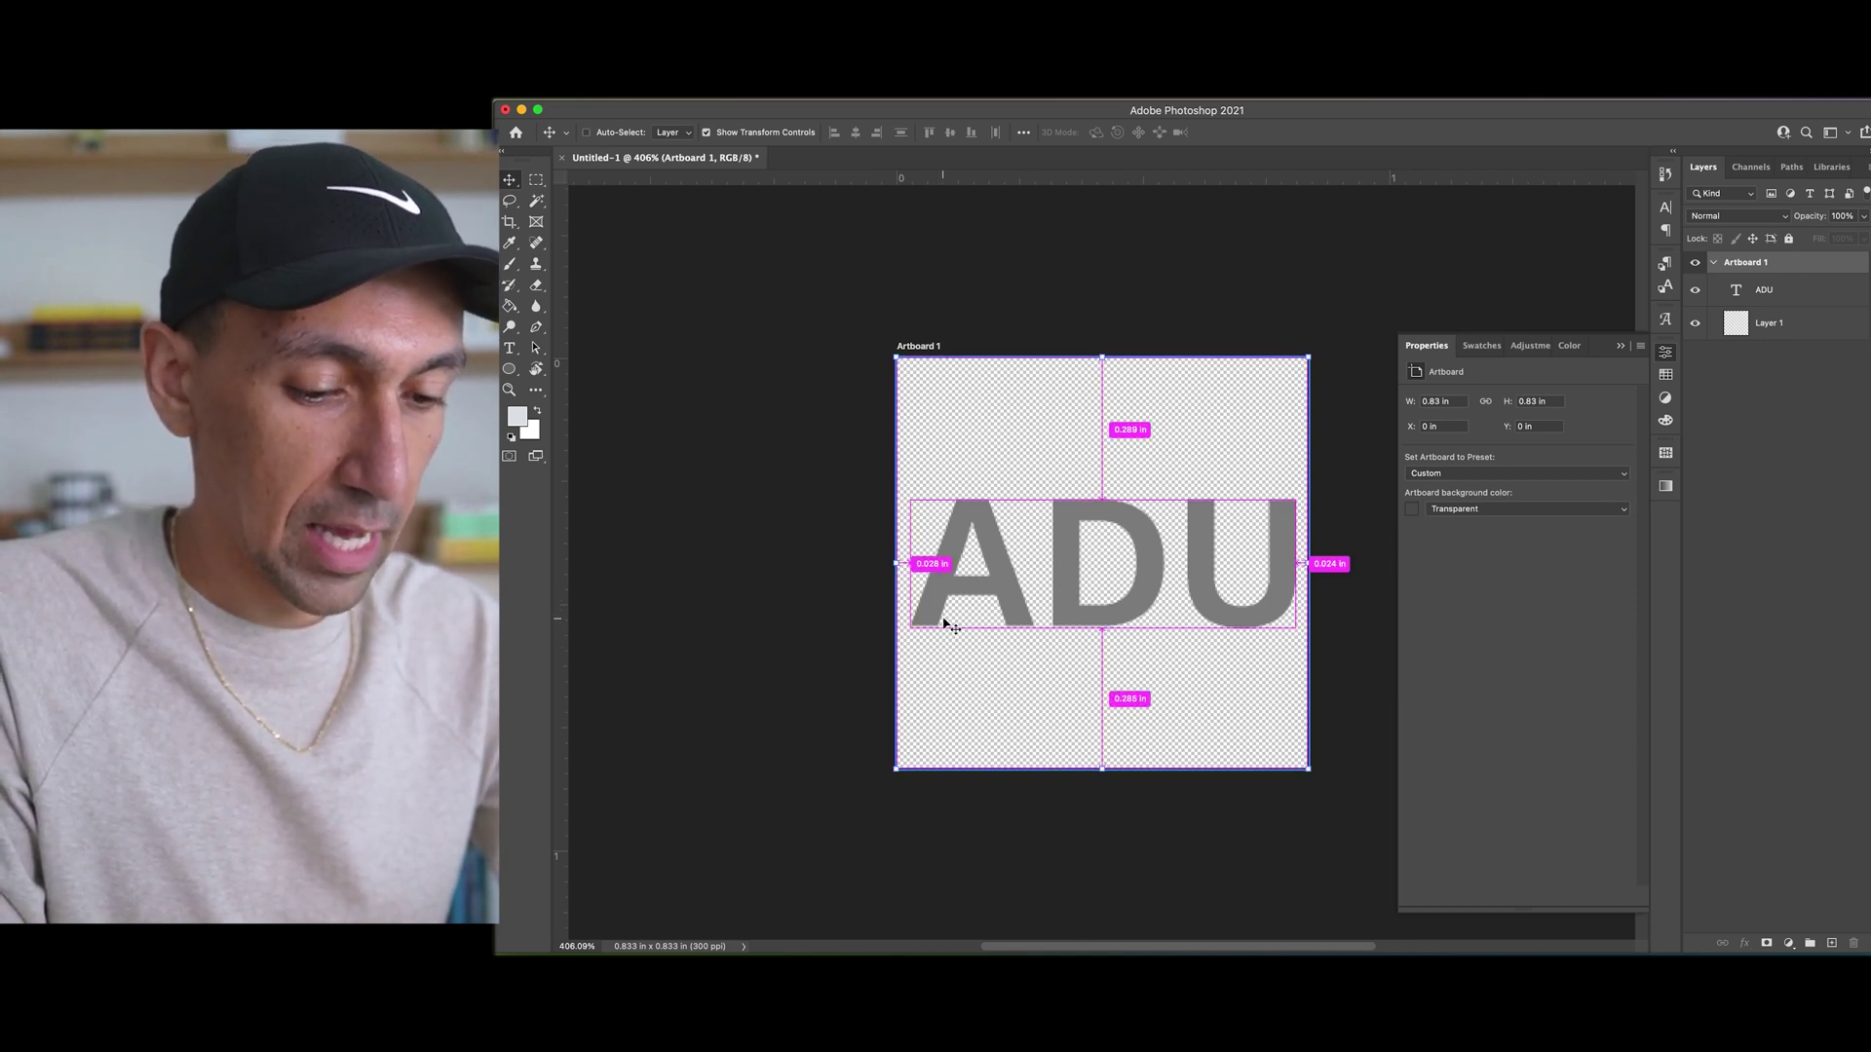
{"action": "key", "text": "super+s"}
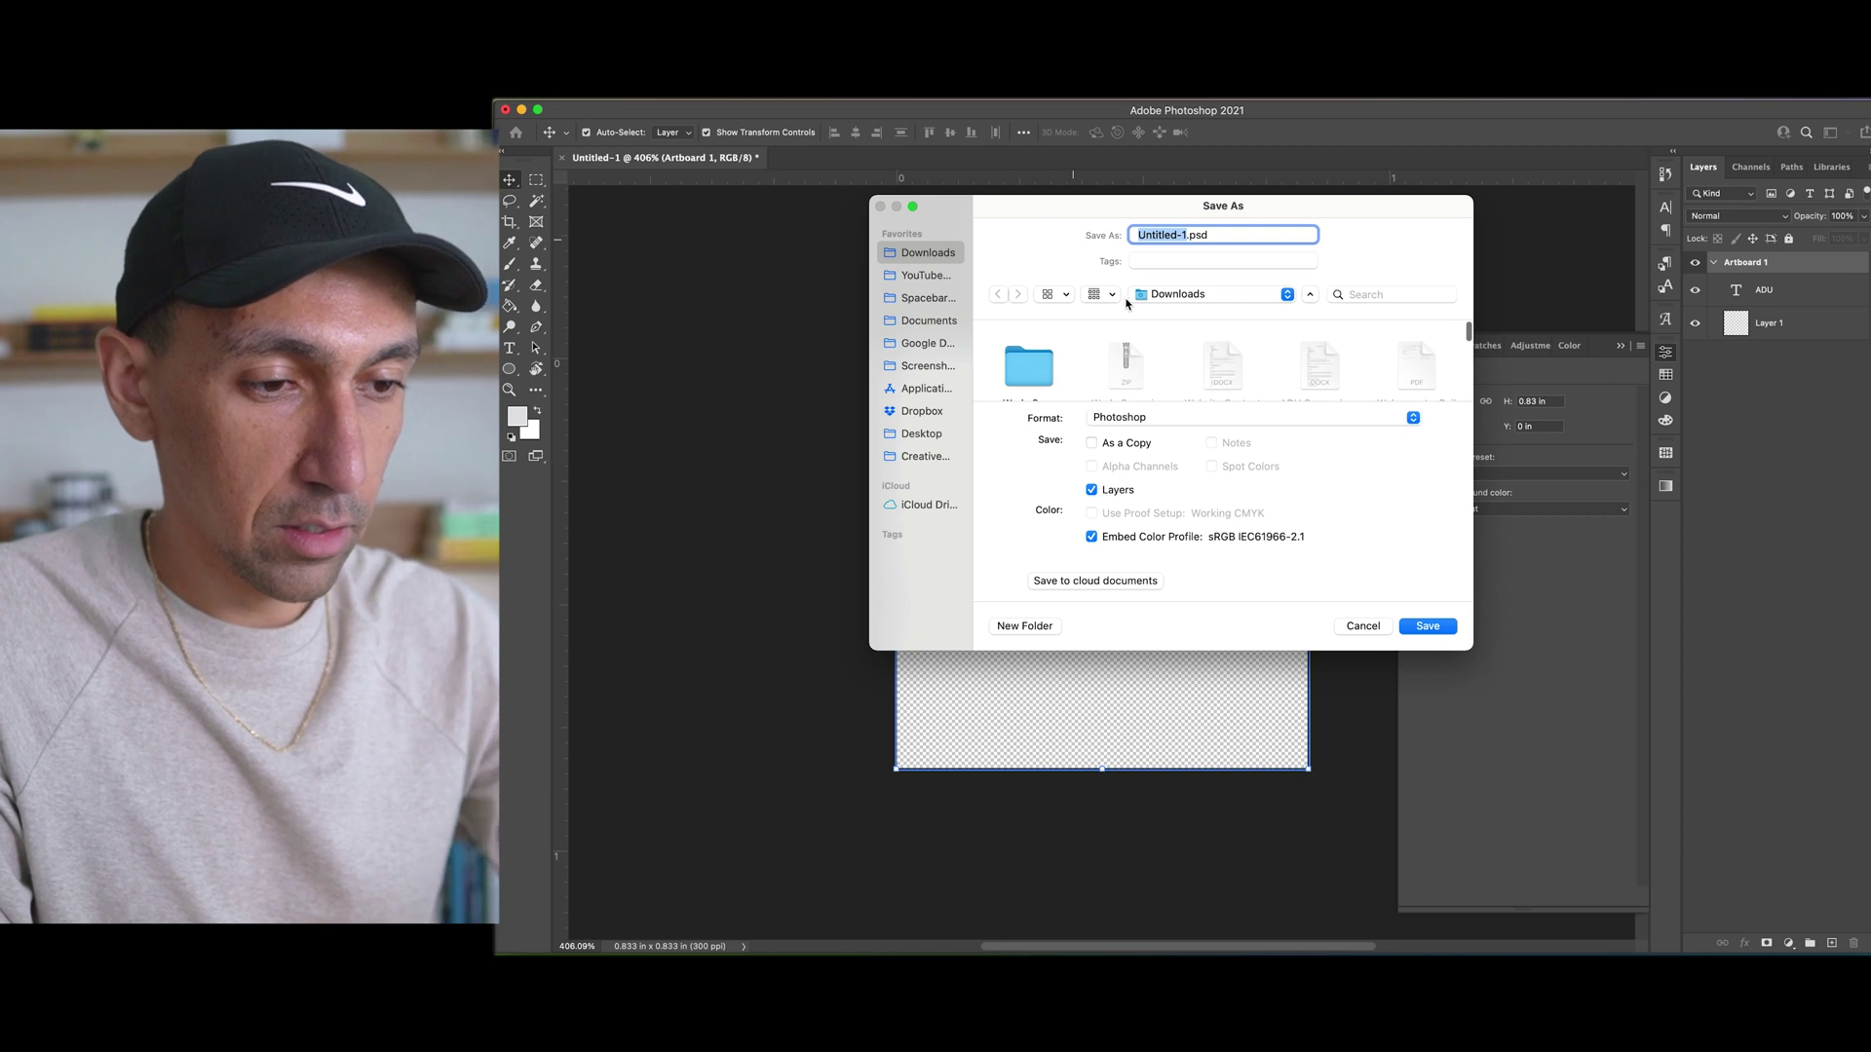
{"action": "type", "text": "adu favicon"}
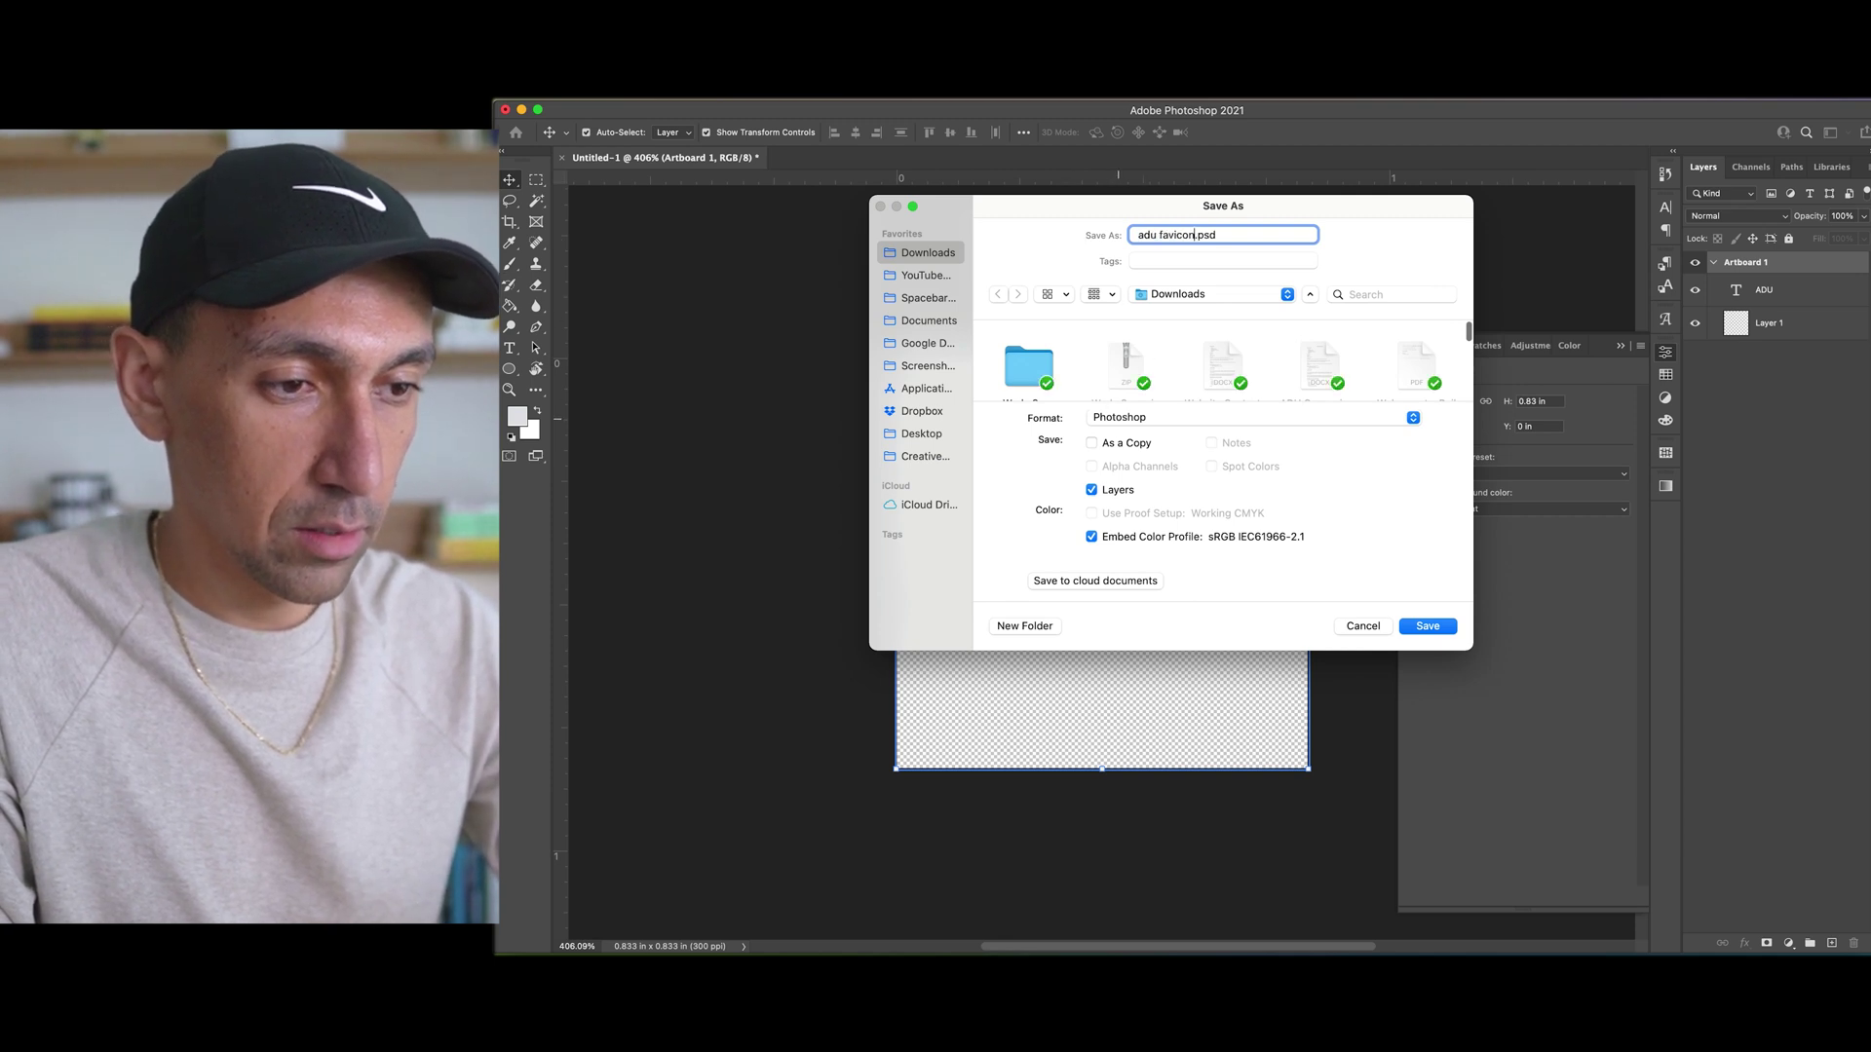
{"action": "left_click", "coordinate": [1120, 418]}
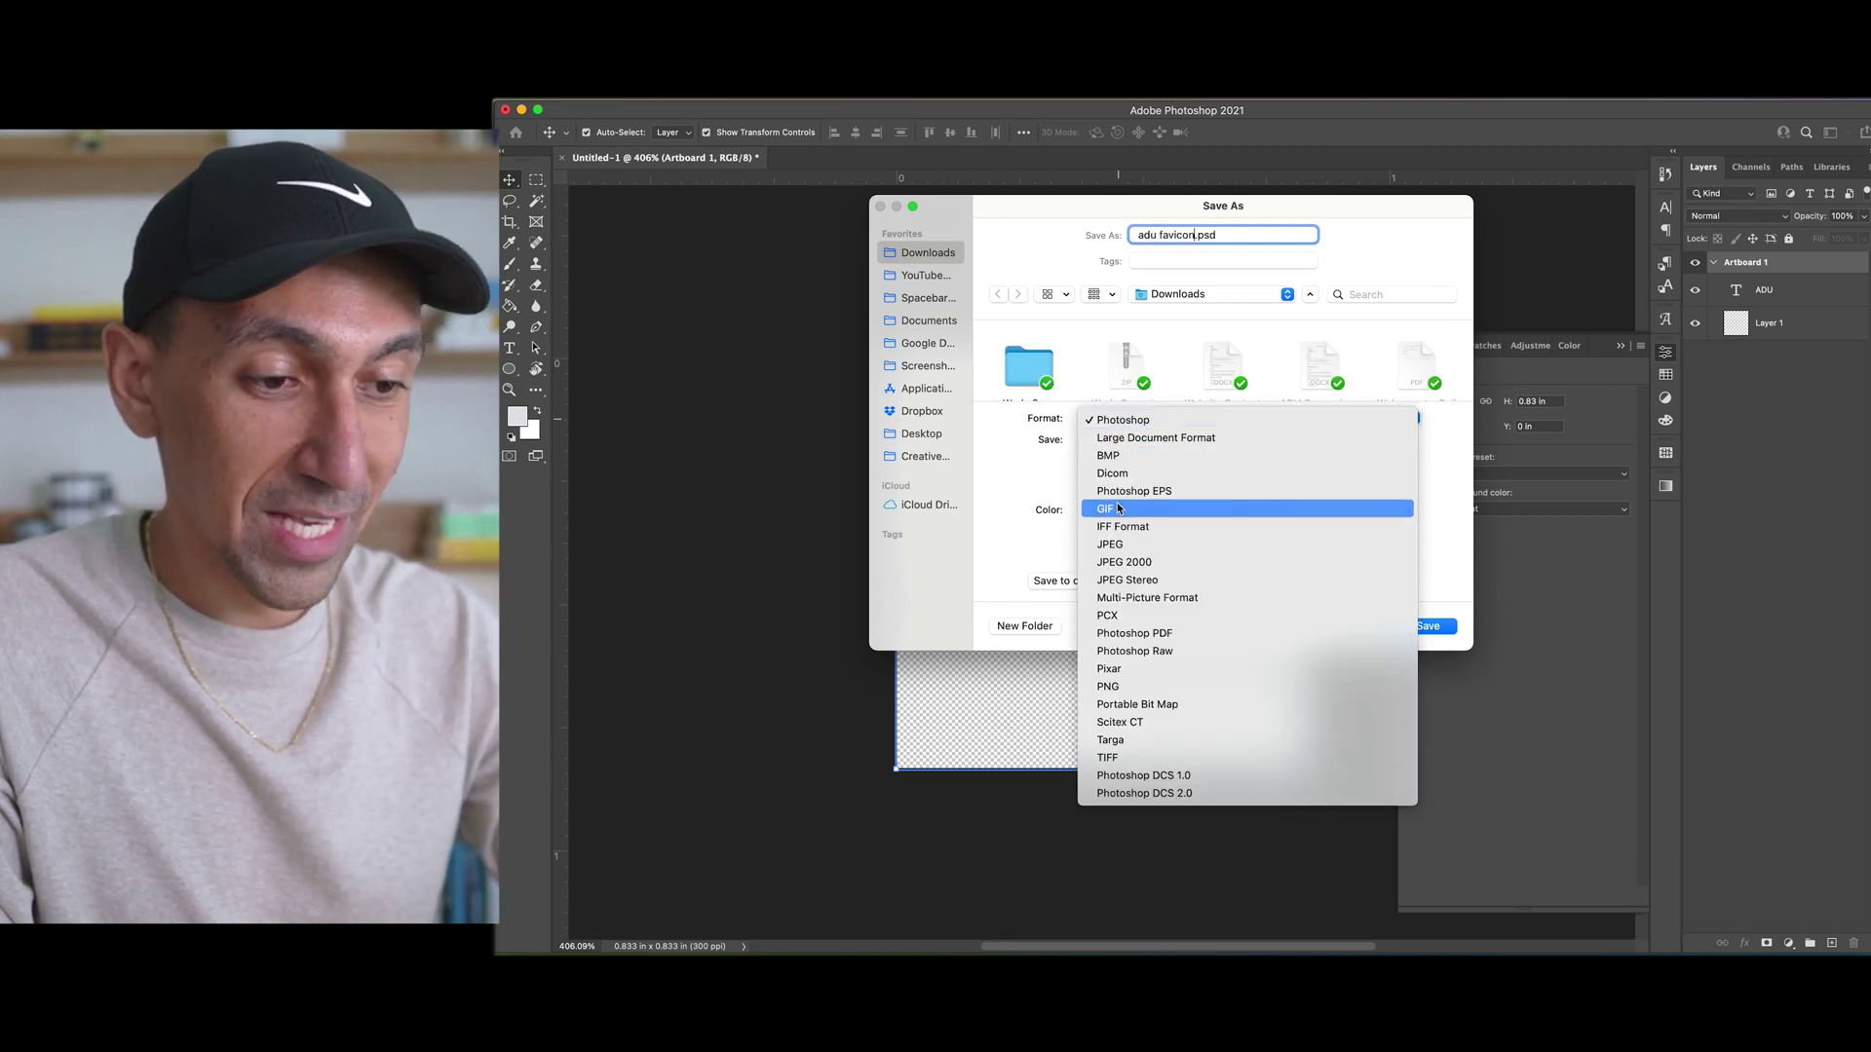
{"action": "key", "text": "p"}
{"action": "key", "text": "n"}
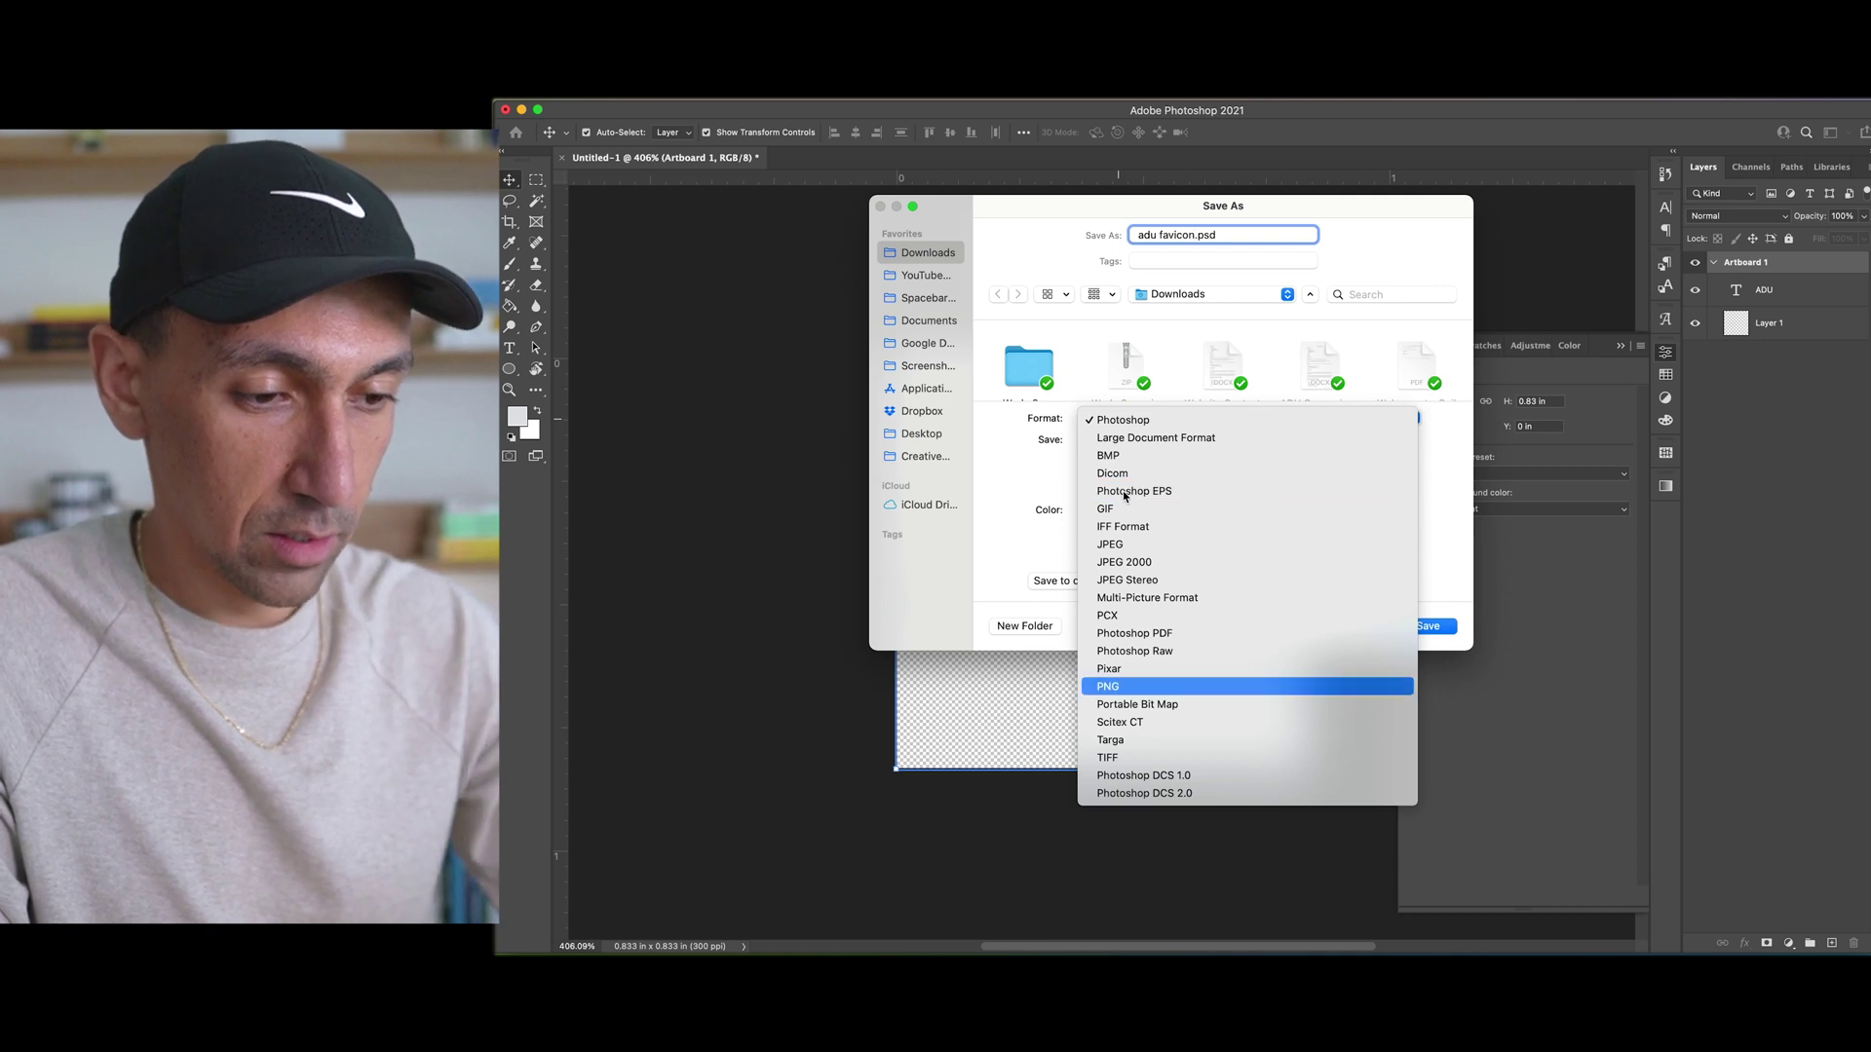
{"action": "key", "text": "Return"}
{"action": "left_click", "coordinate": [1428, 626]}
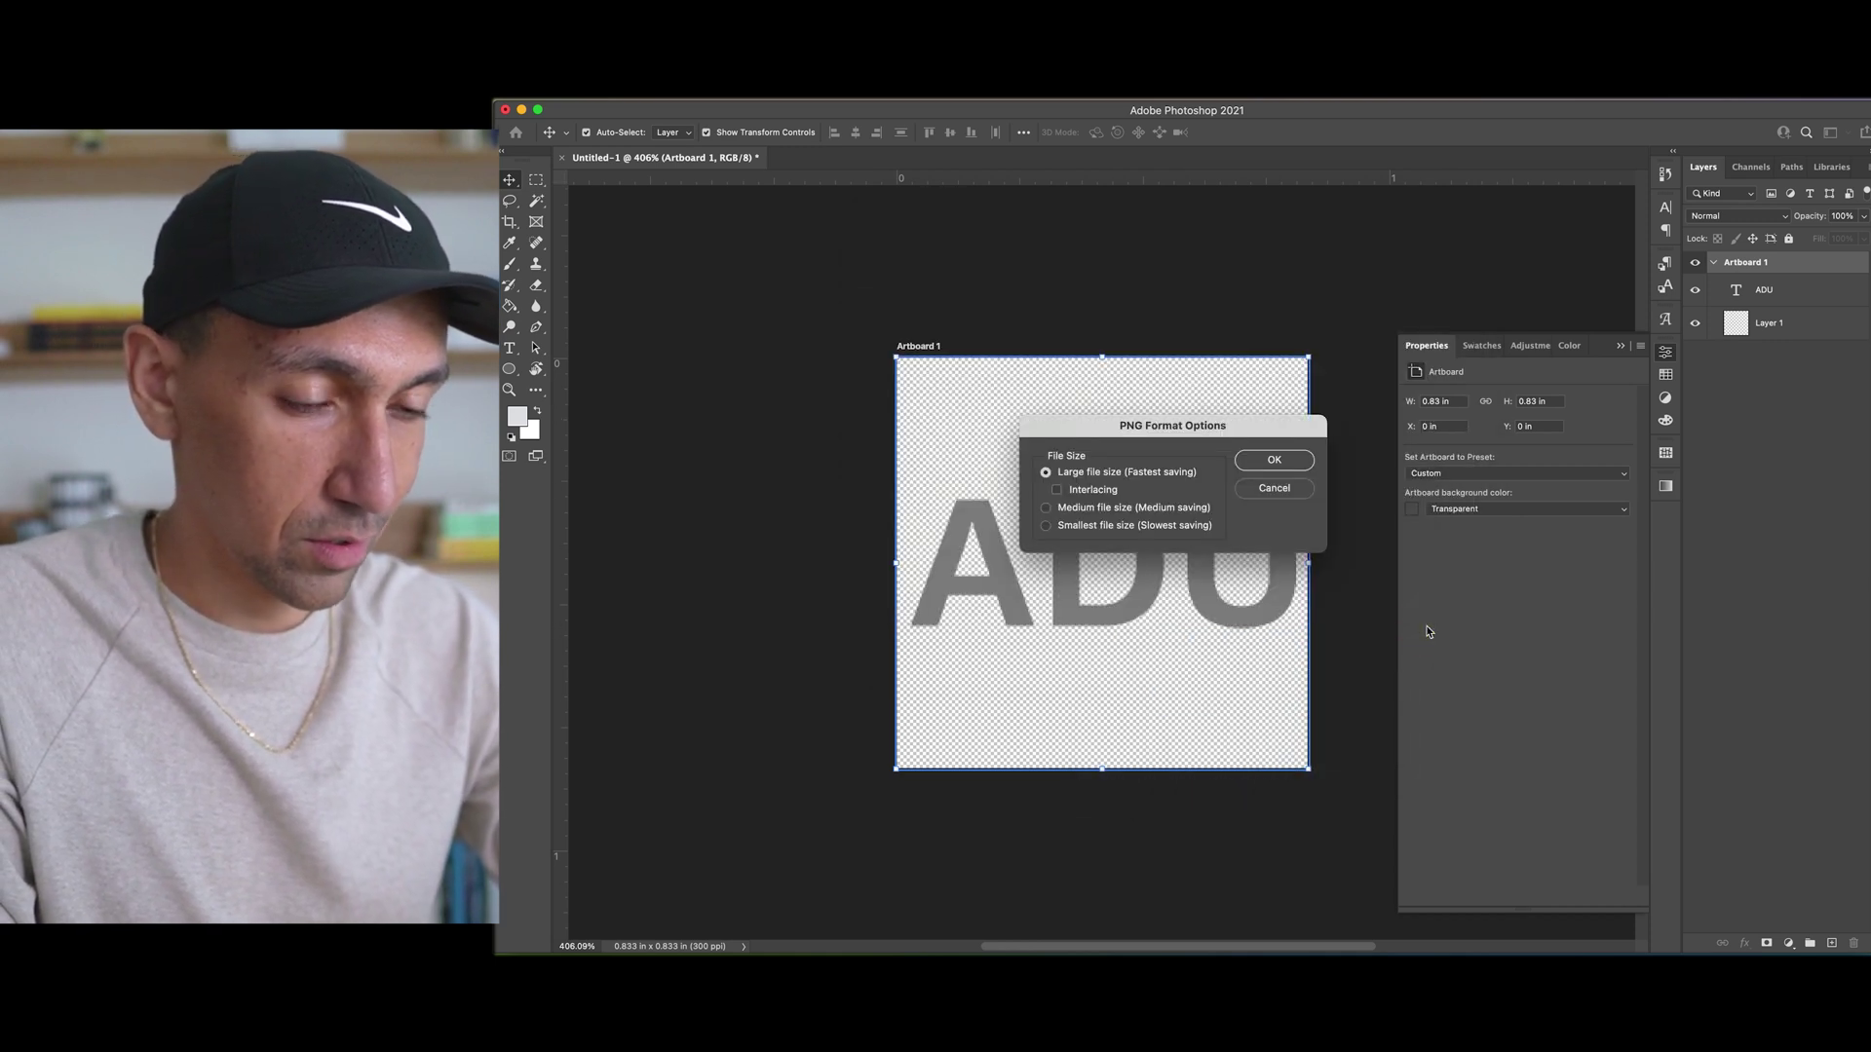
{"action": "left_click", "coordinate": [1299, 464]}
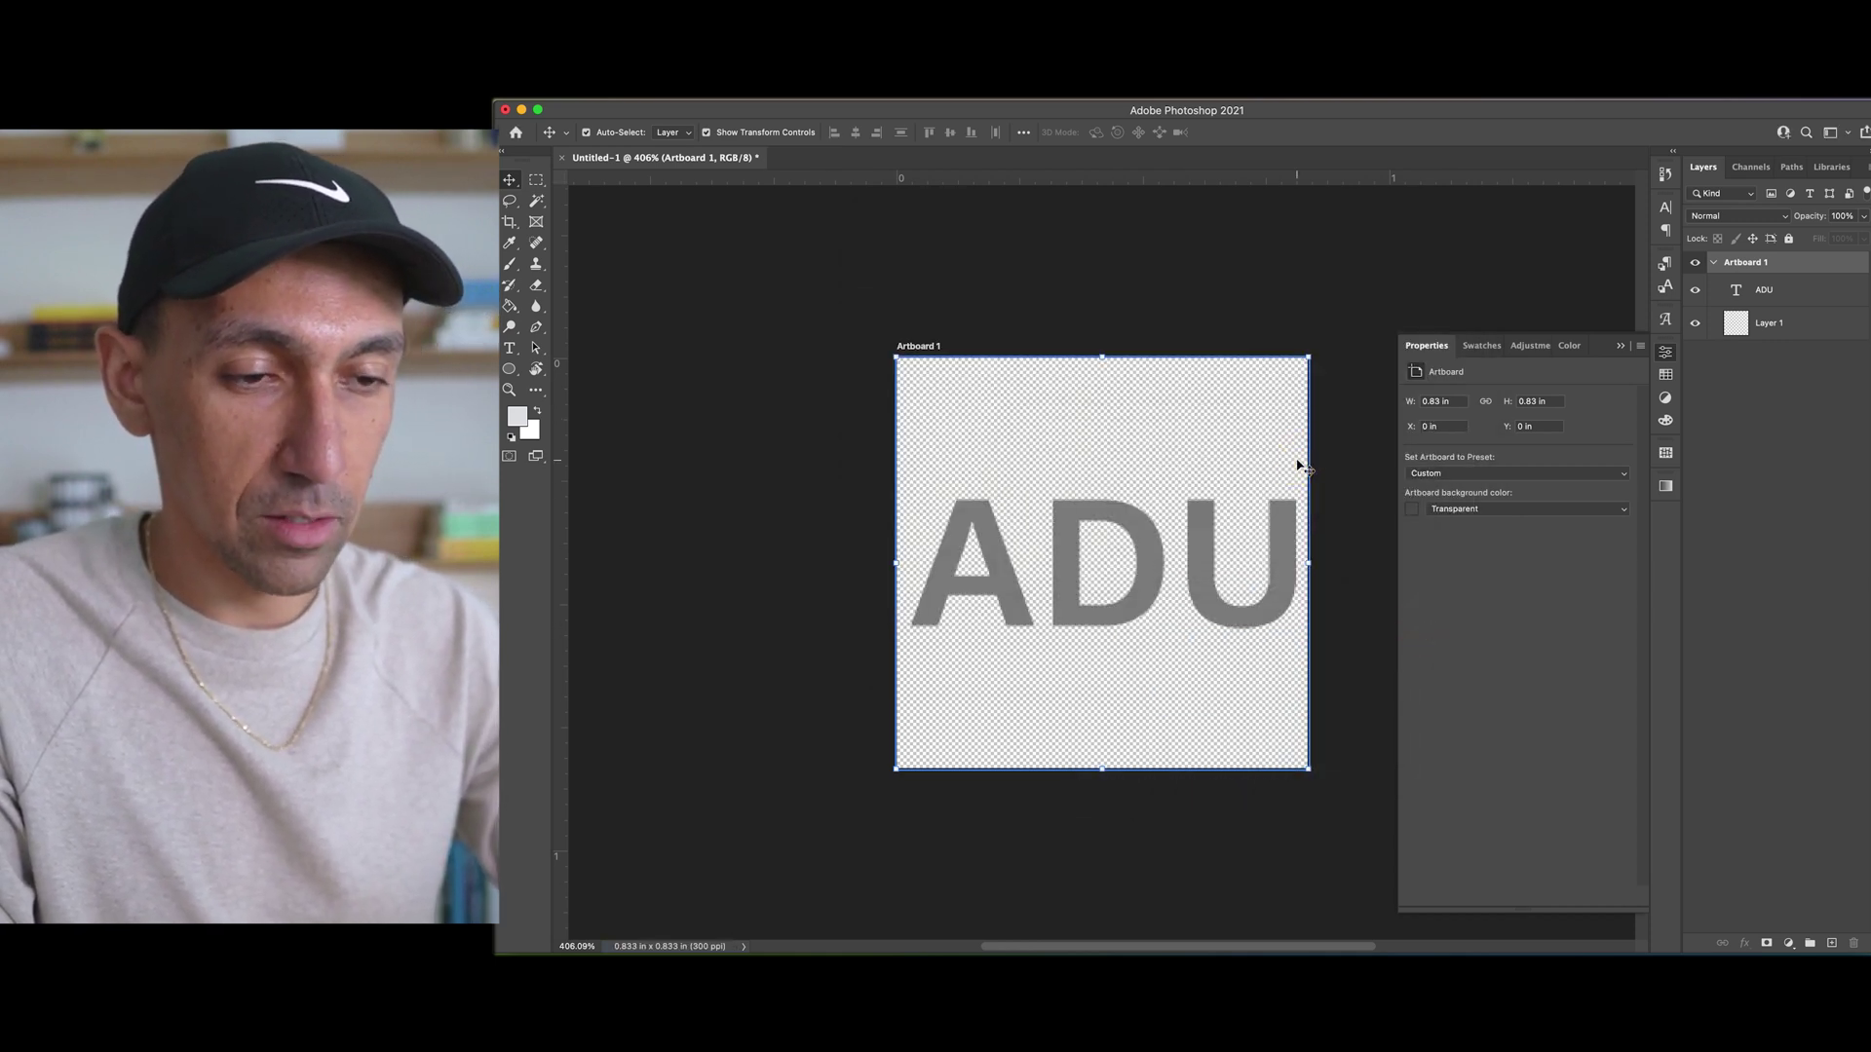
{"action": "key", "text": "ctrl+Right"}
{"action": "key", "text": "ctrl+Right"}
- Under Design > Browser Icon, upload adu favicon.png from Downloads and save it
{"action": "left_click", "coordinate": [535, 337]}
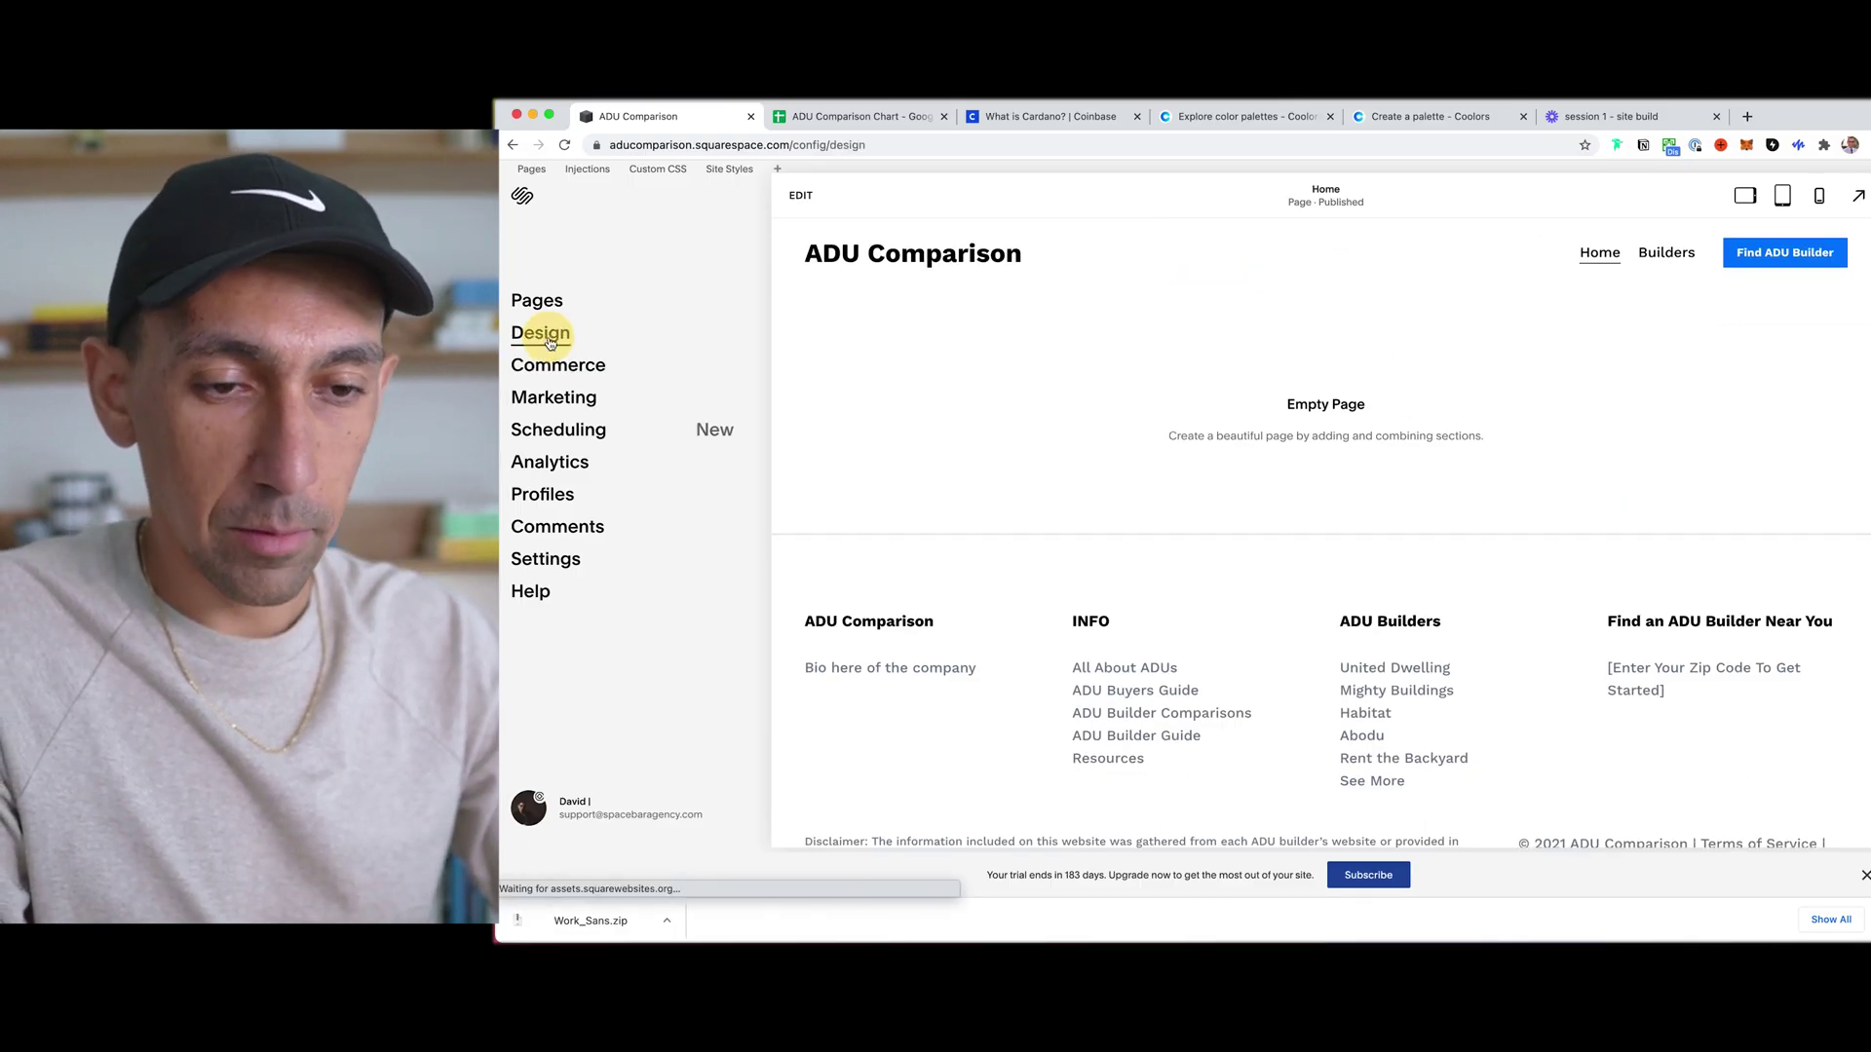
{"action": "left_click", "coordinate": [559, 356]}
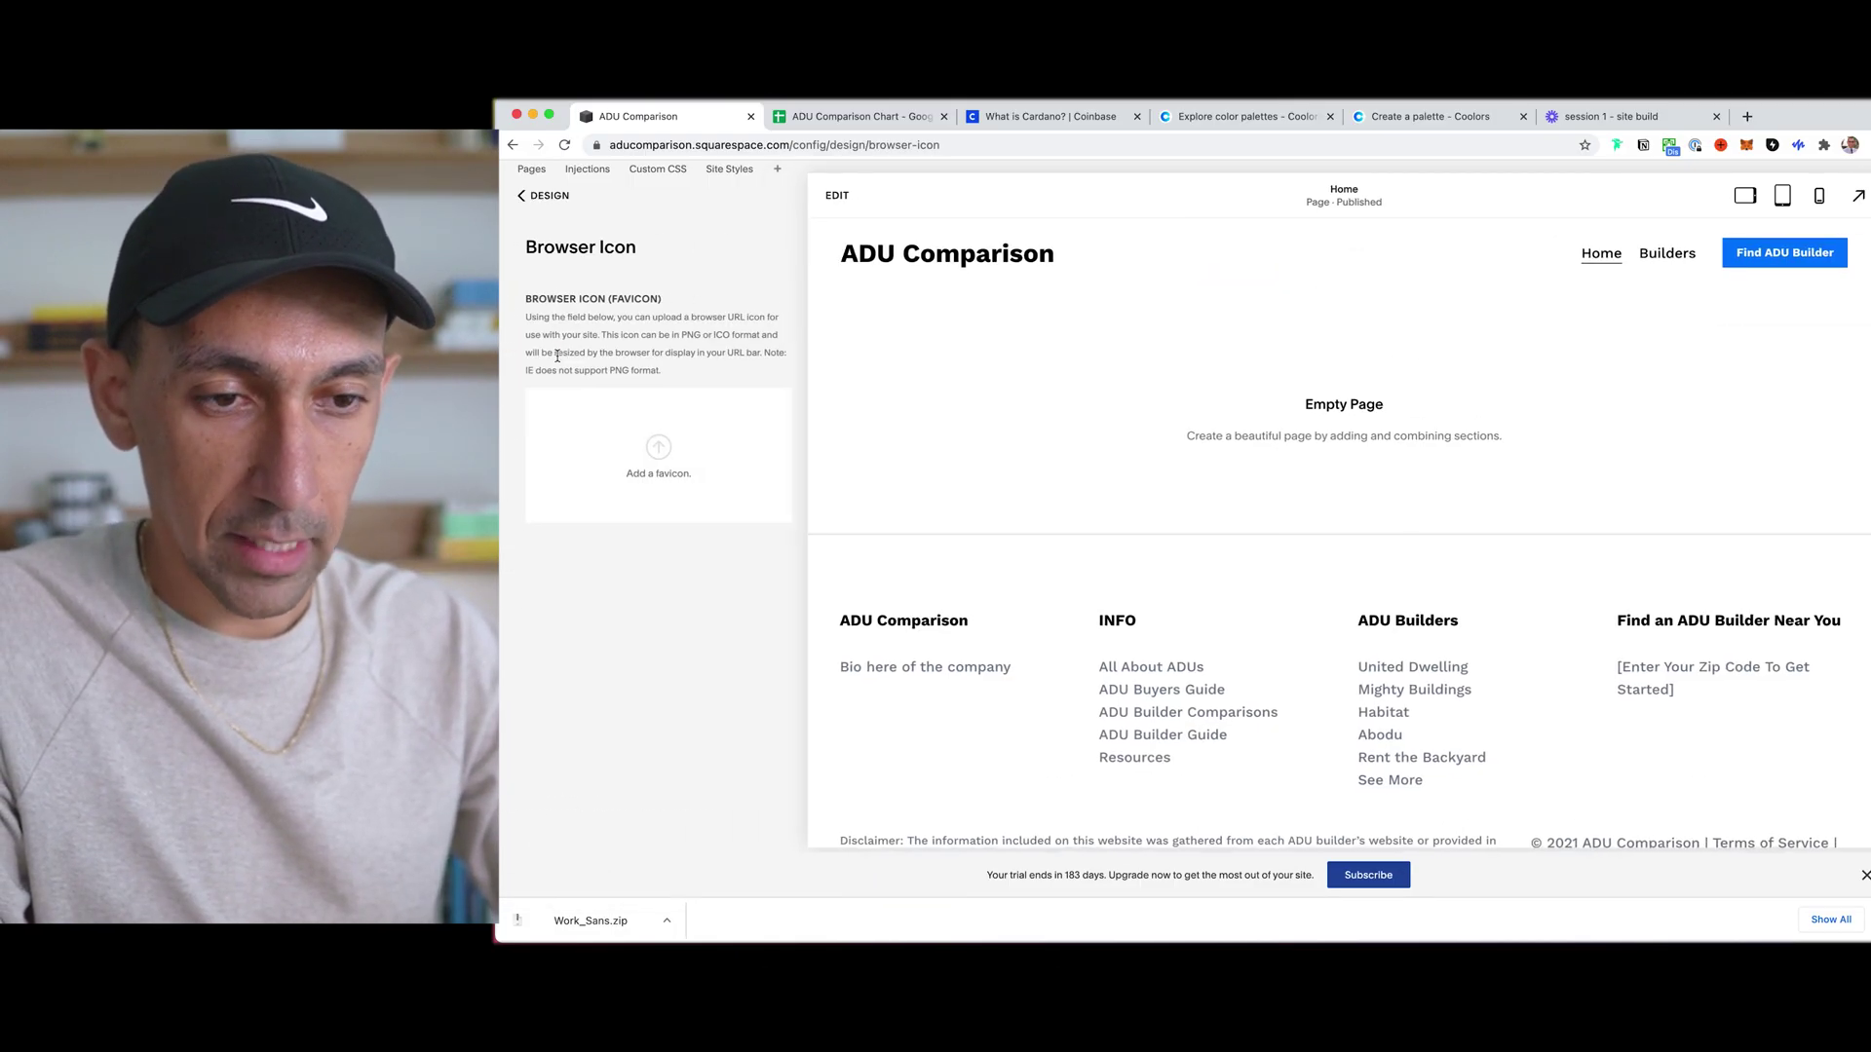
{"action": "left_click", "coordinate": [653, 453]}
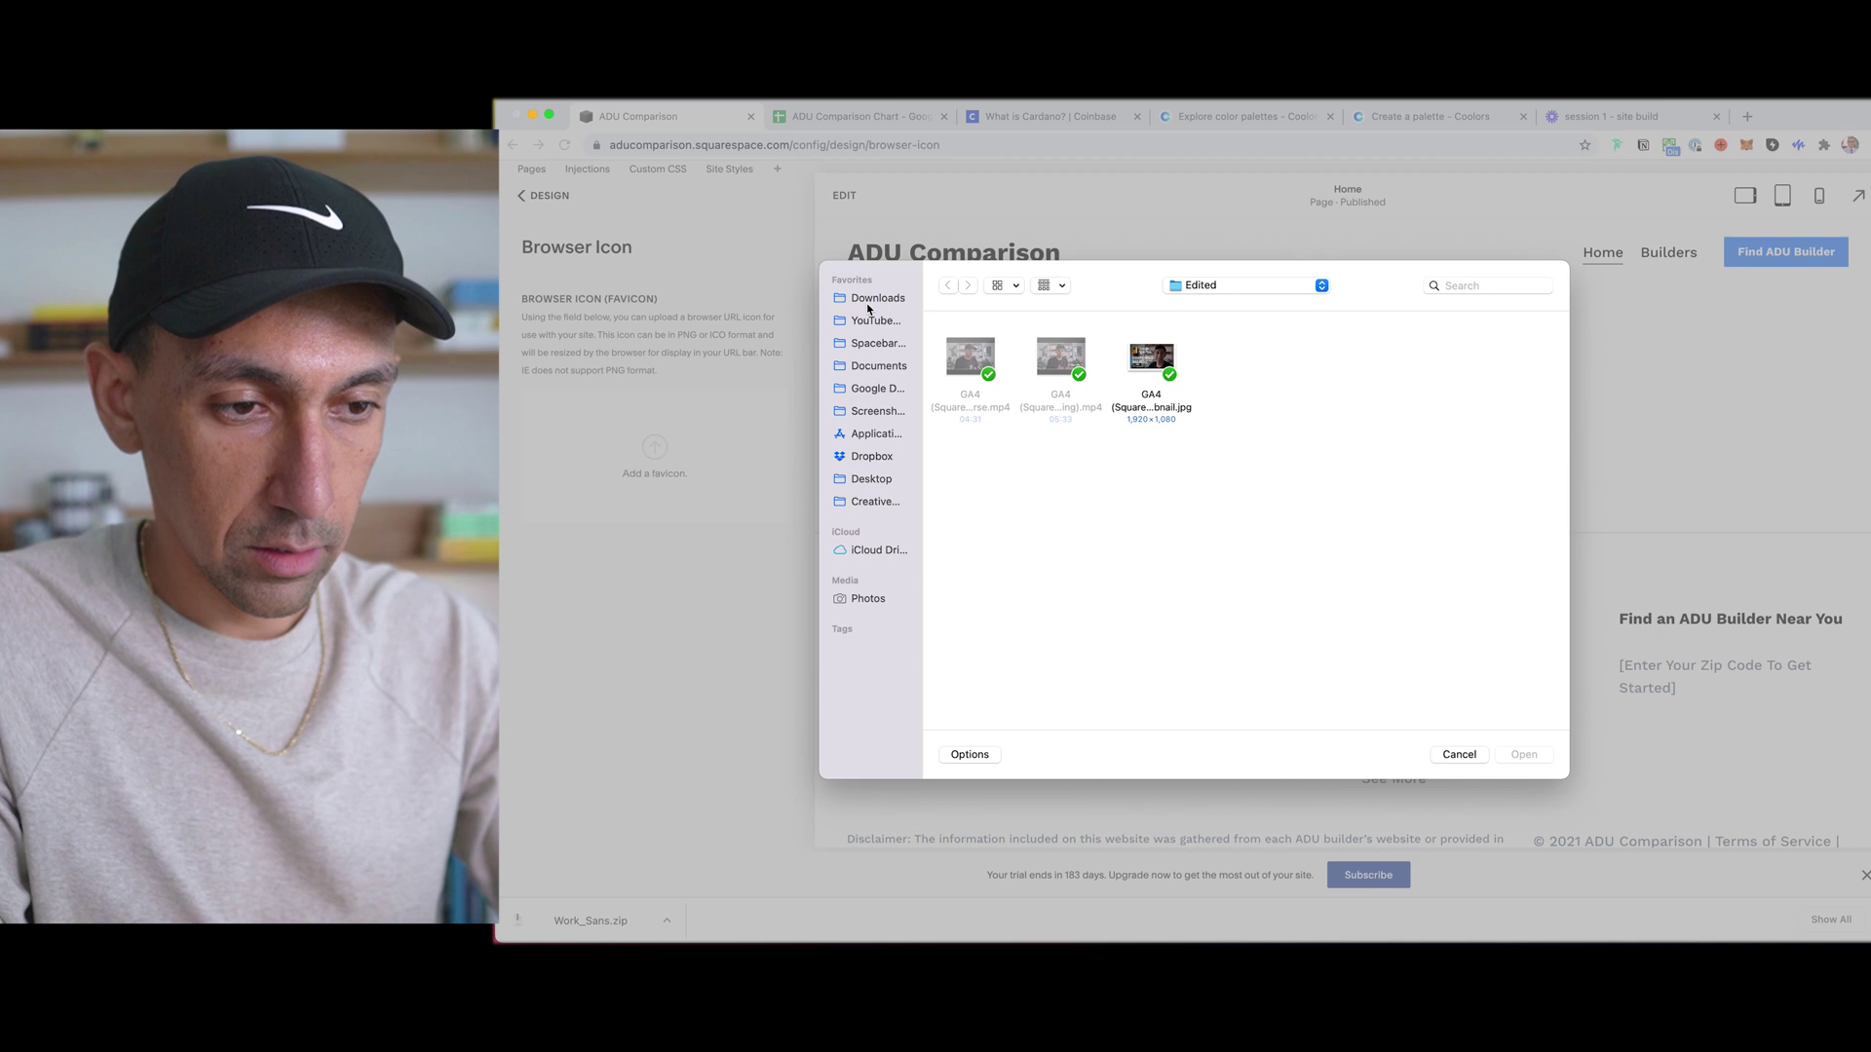
{"action": "left_click", "coordinate": [877, 295]}
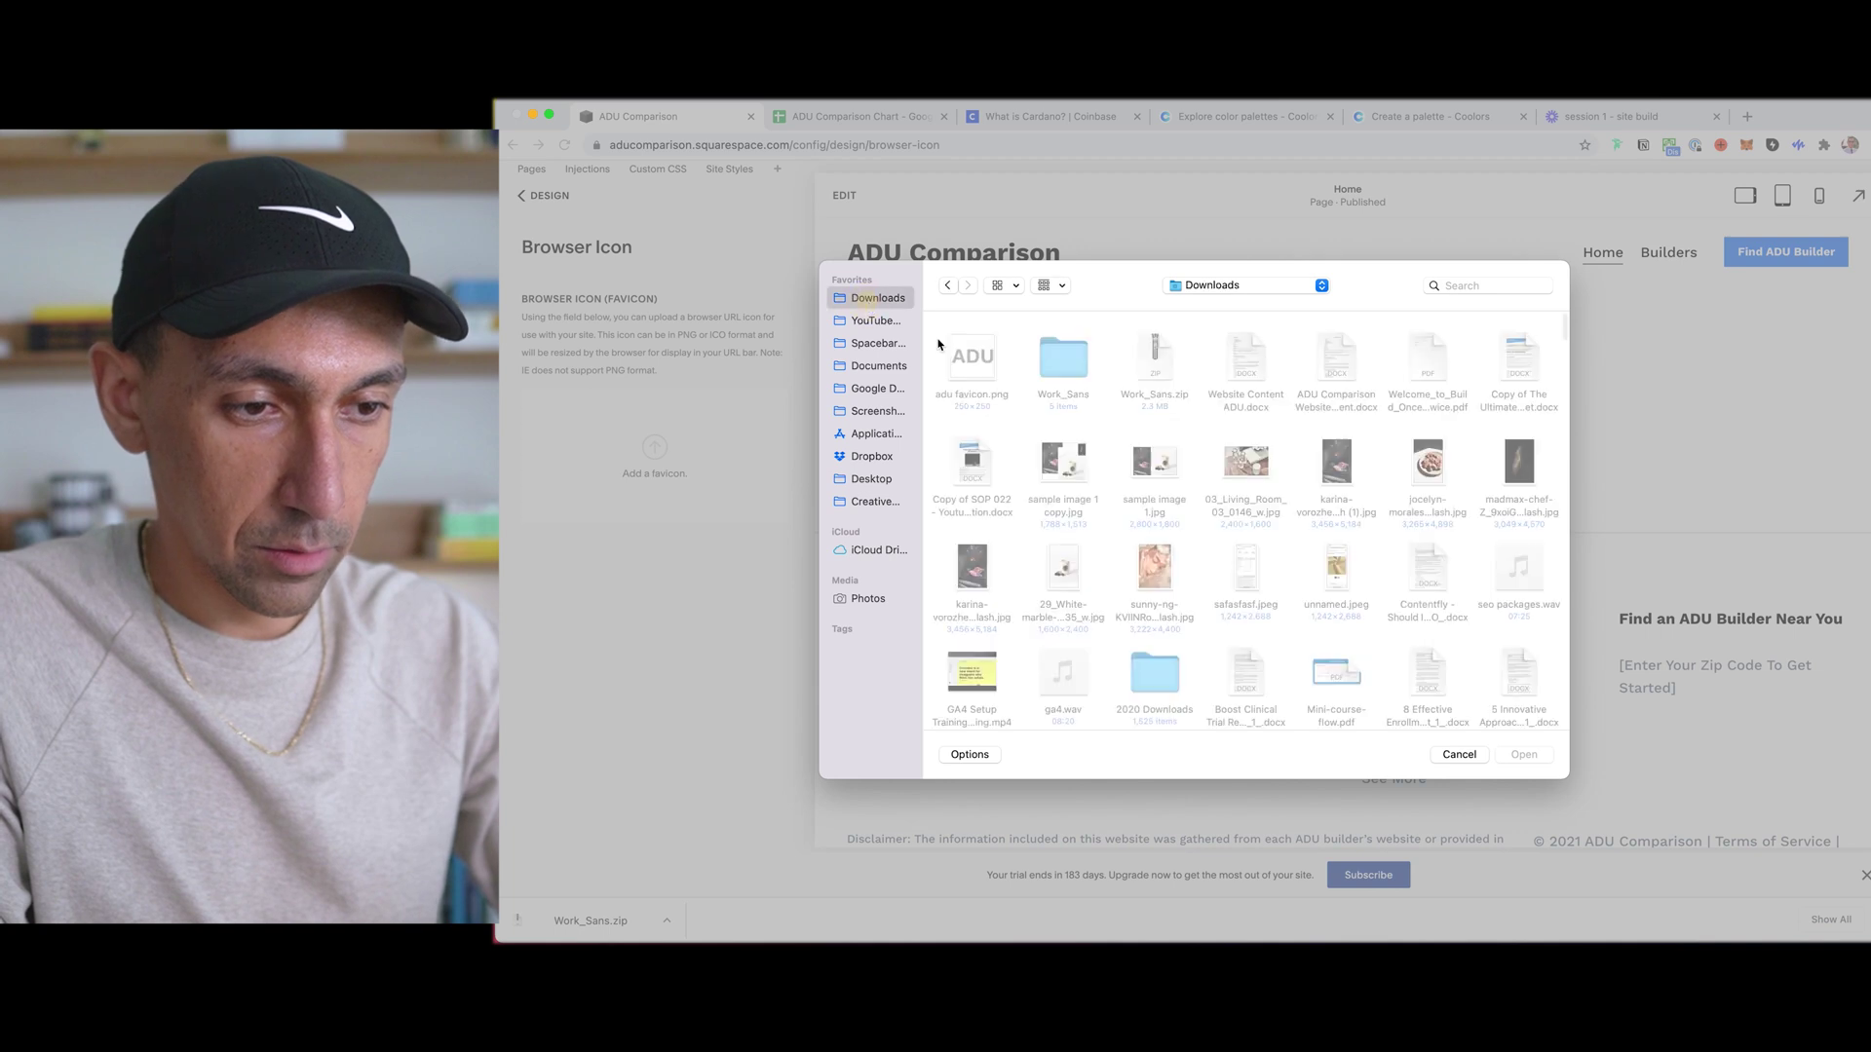
{"action": "left_click", "coordinate": [975, 356]}
{"action": "double_click", "coordinate": [978, 359]}
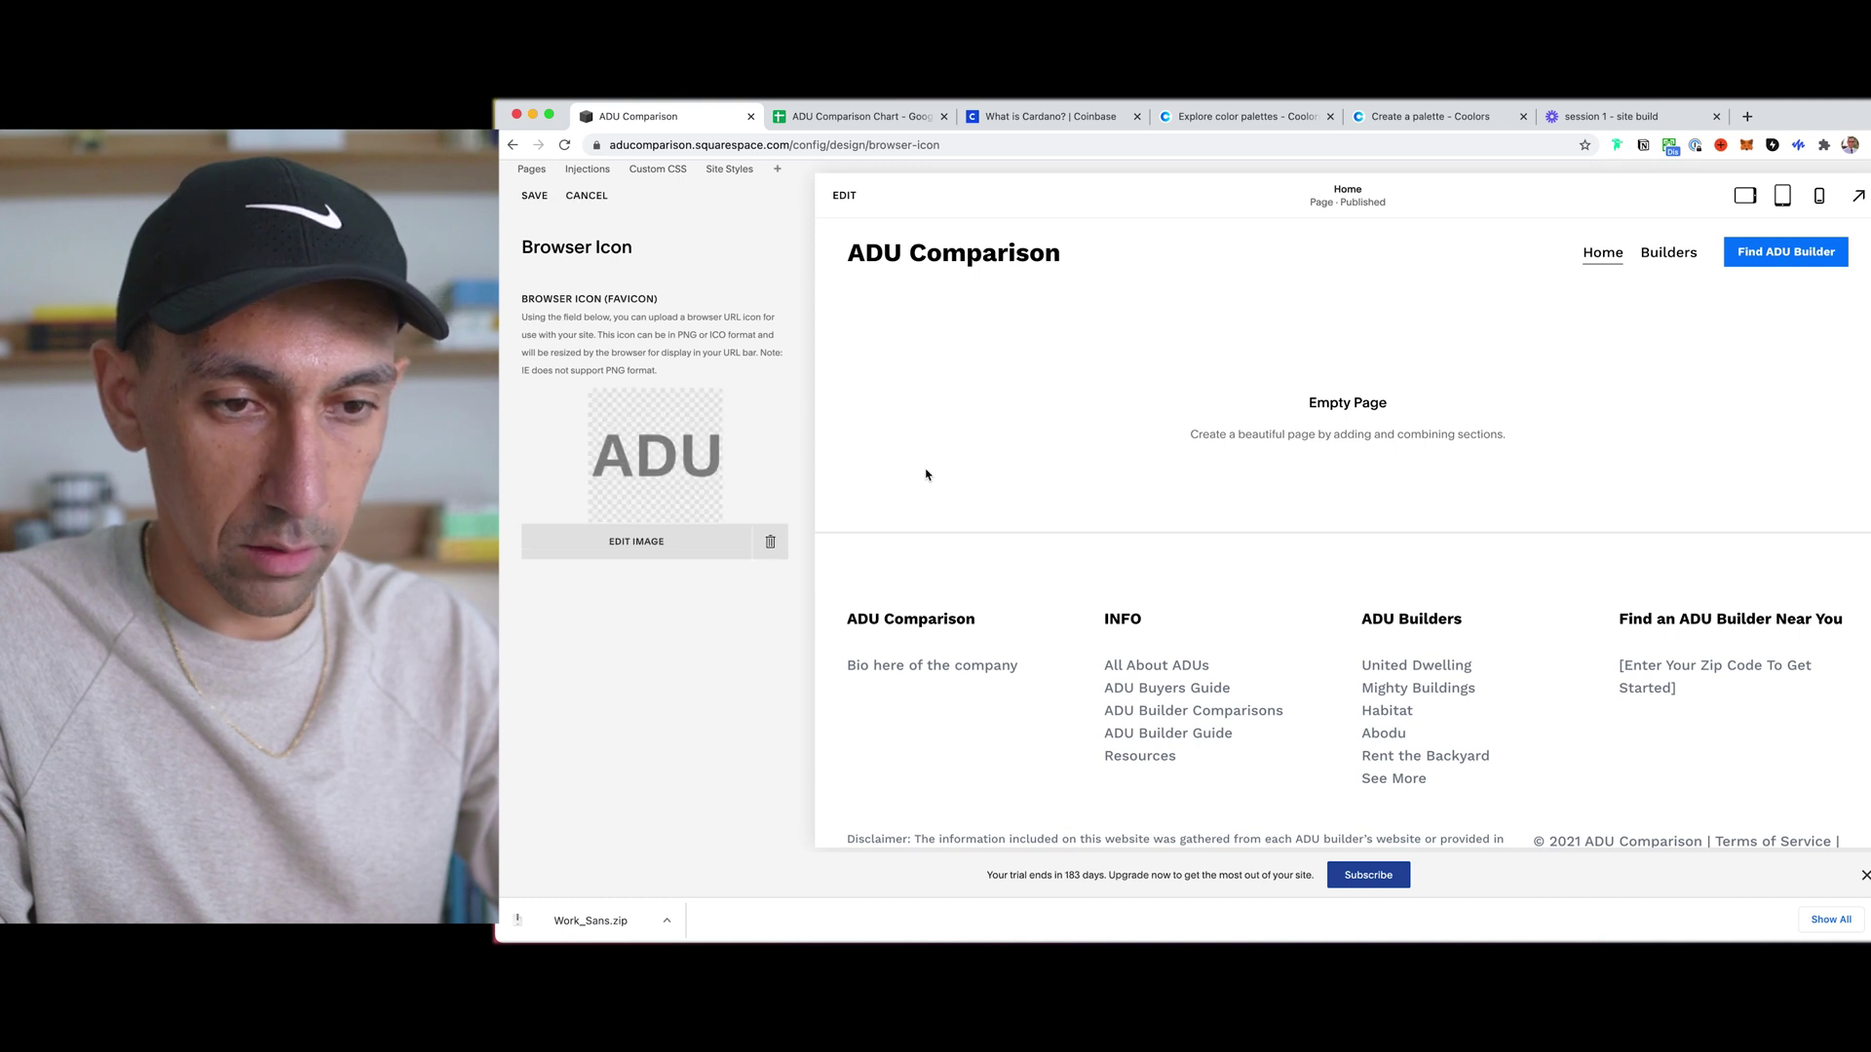
{"action": "left_click", "coordinate": [534, 195]}
{"action": "left_click", "coordinate": [535, 198]}
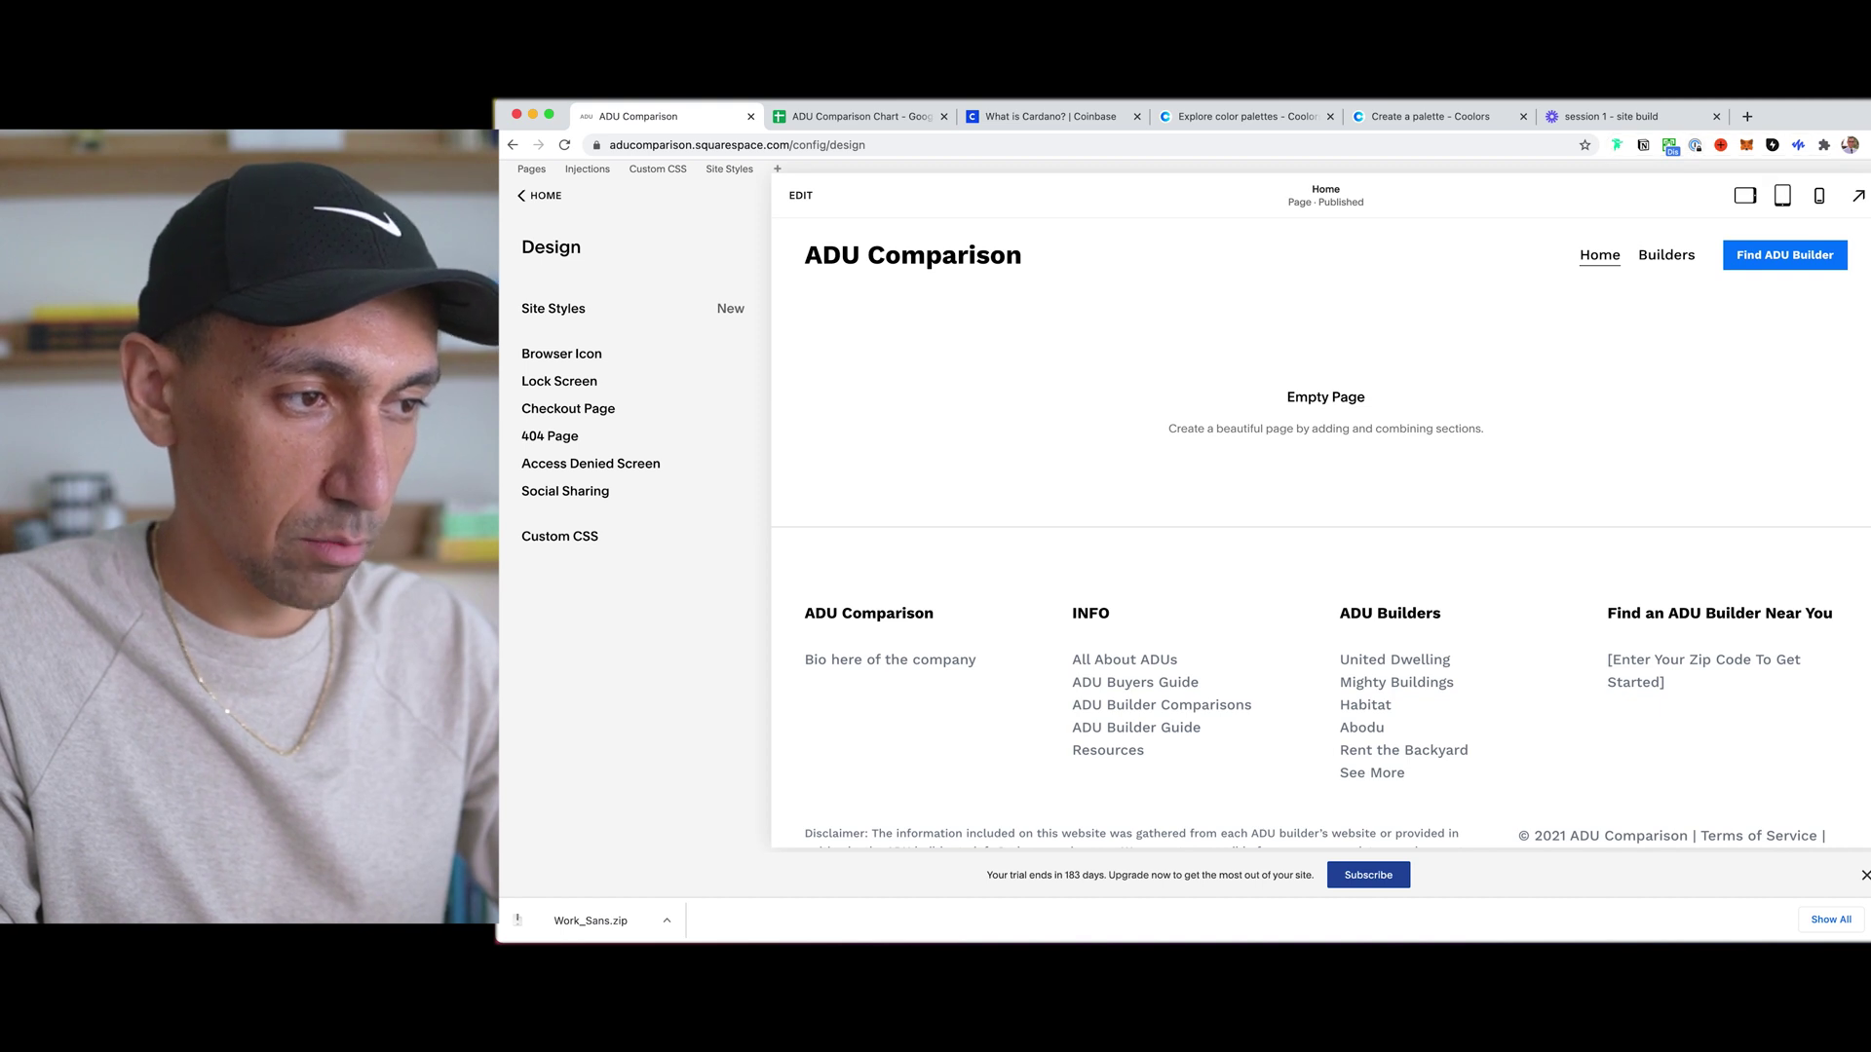
{"action": "left_click", "coordinate": [1768, 110]}
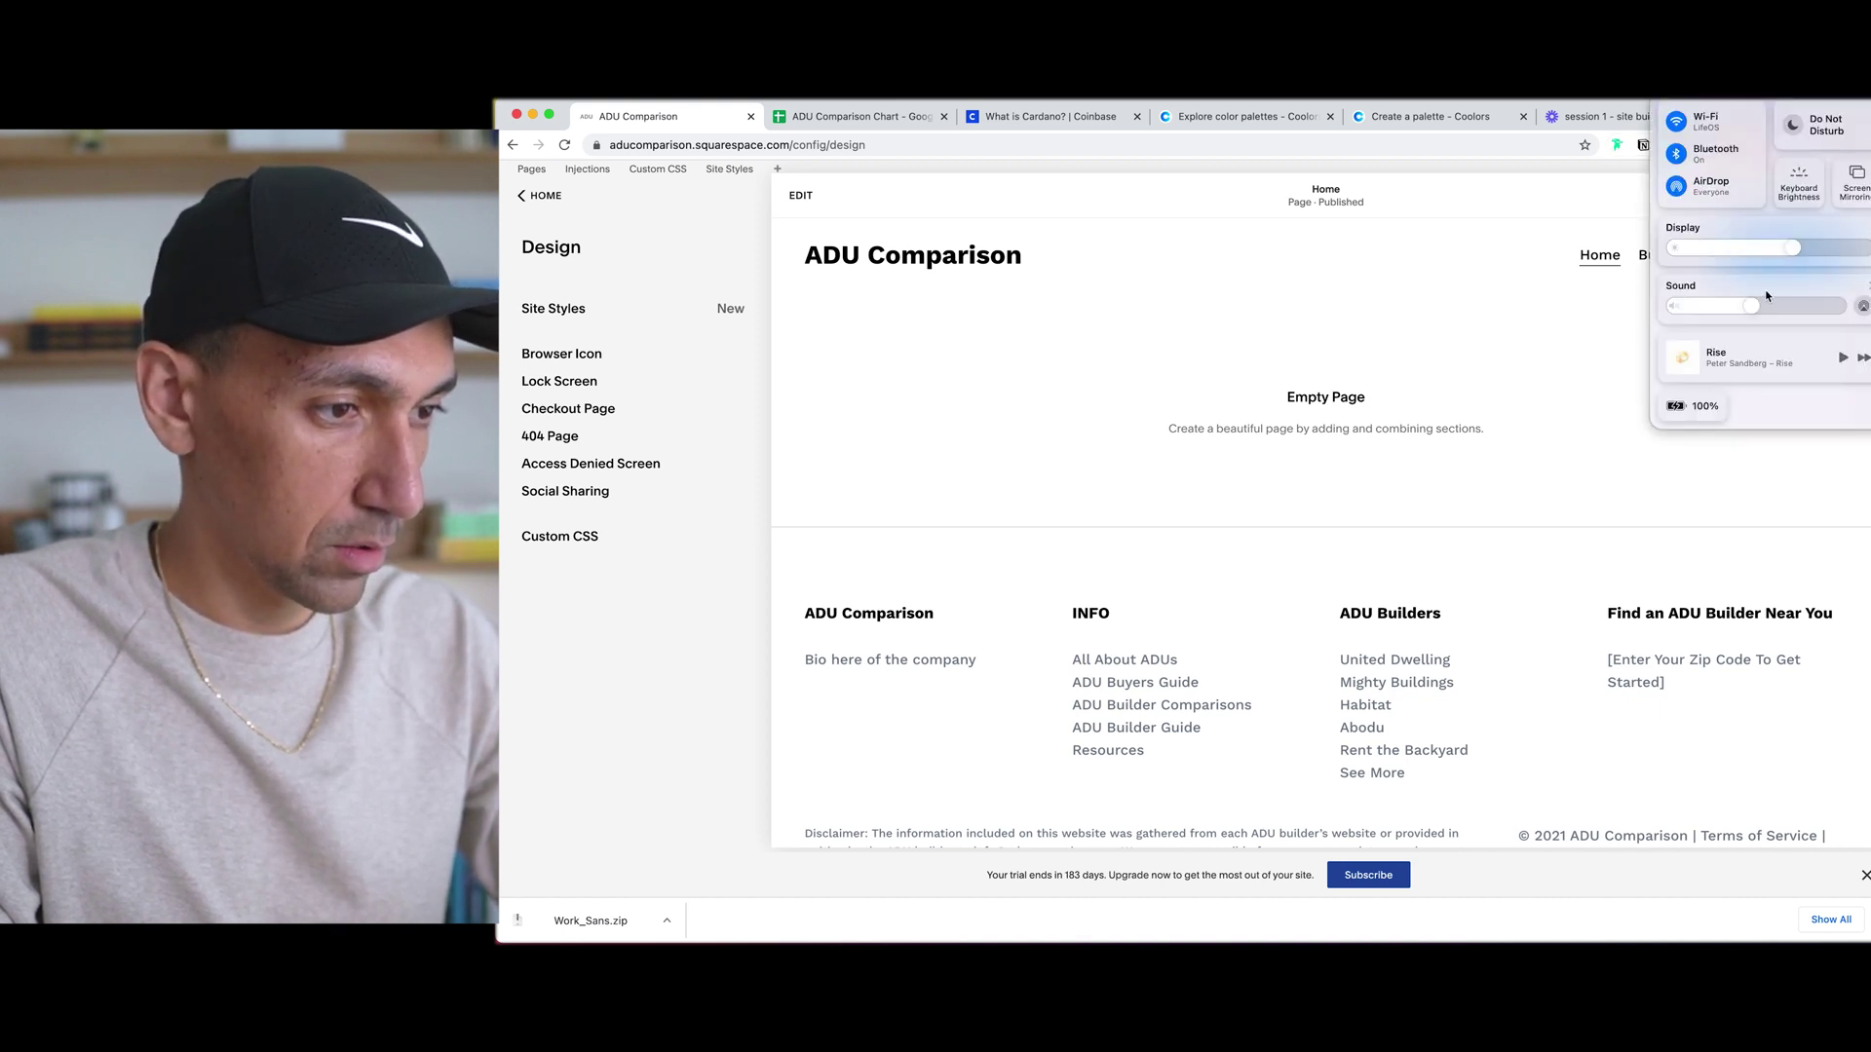
{"action": "left_click", "coordinate": [1779, 228]}
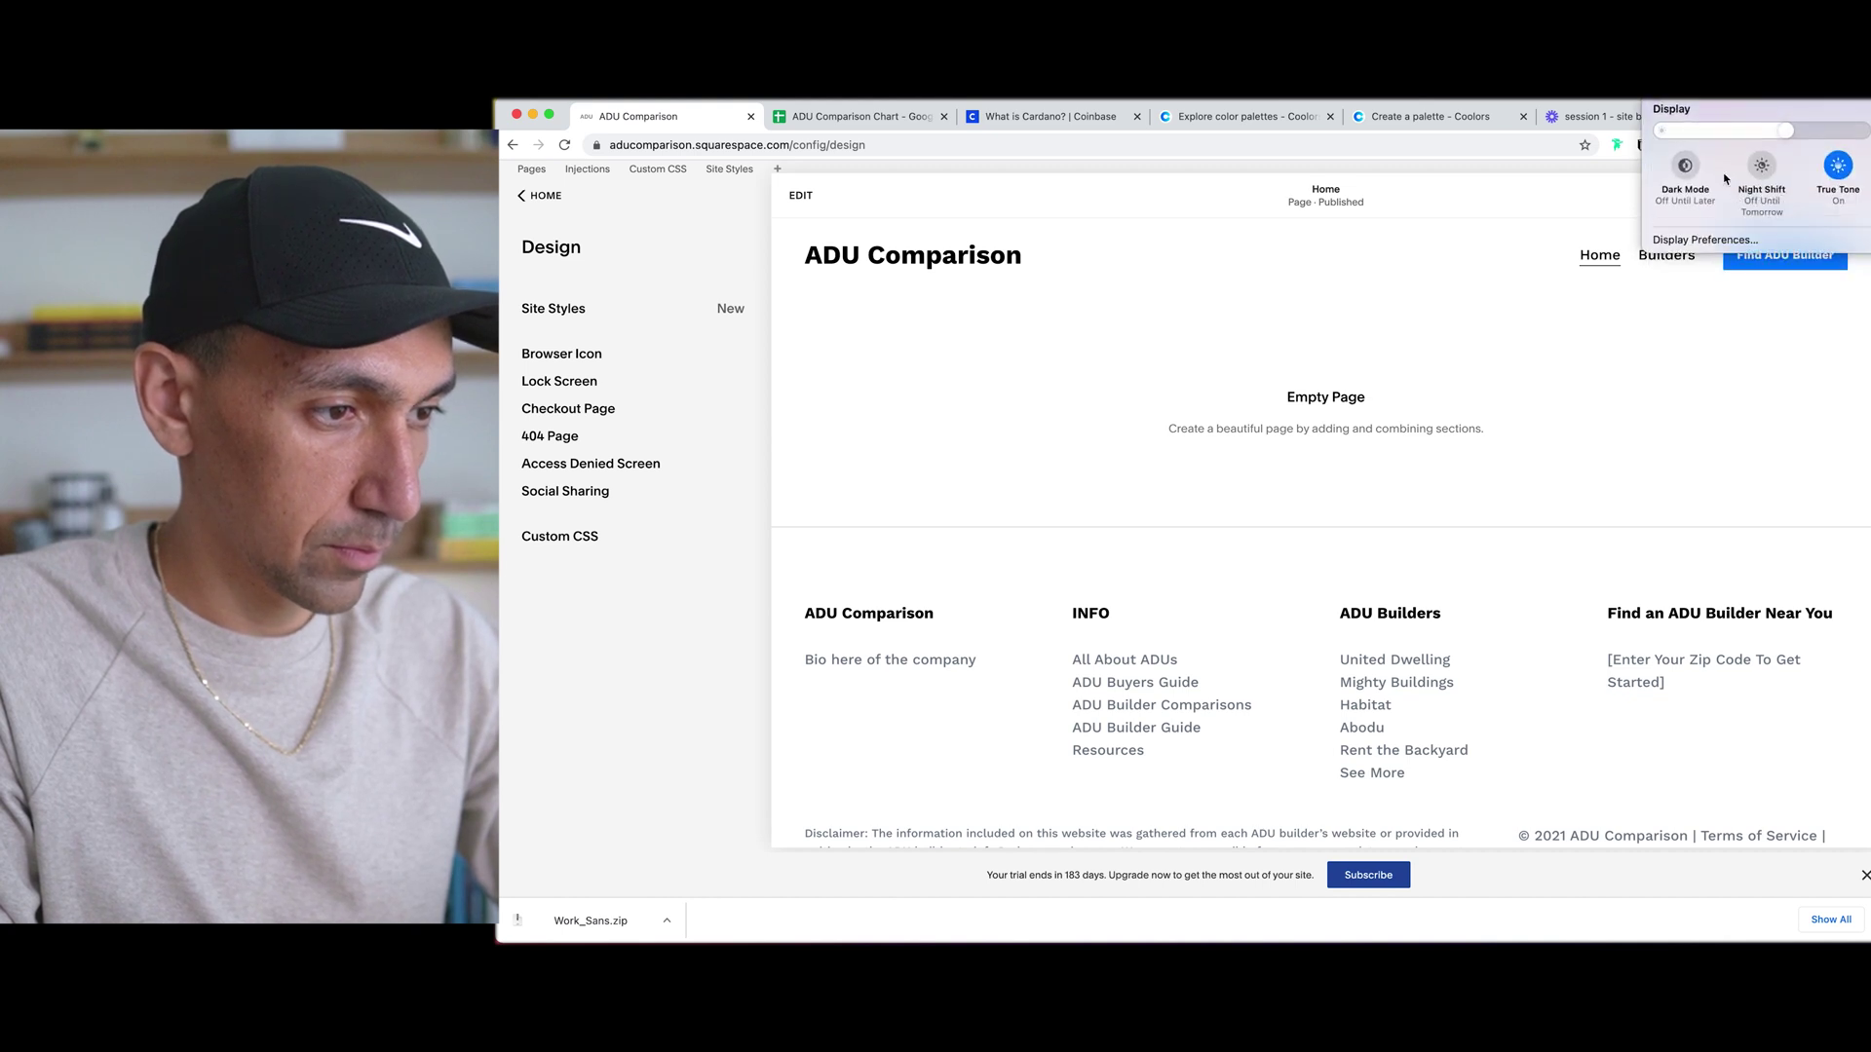
{"action": "left_click", "coordinate": [1686, 166]}
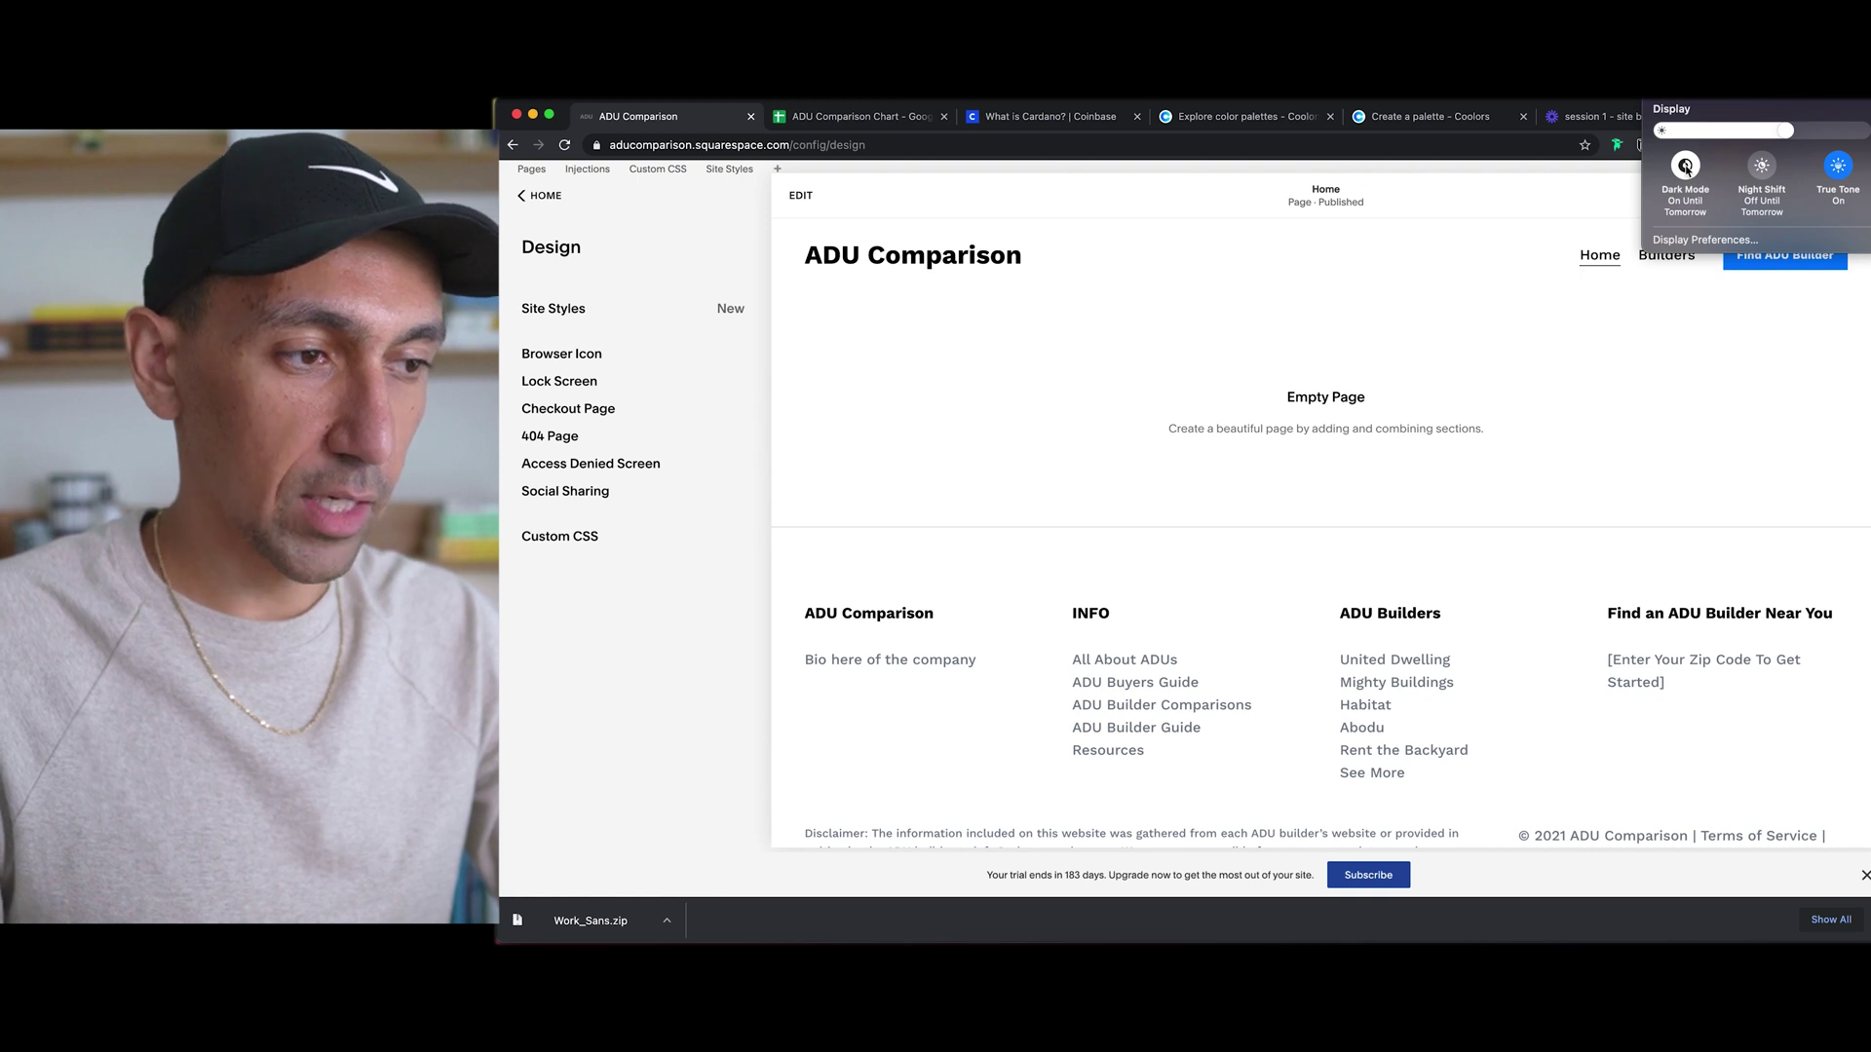
{"action": "left_click", "coordinate": [1686, 168]}
{"action": "left_click", "coordinate": [953, 394]}
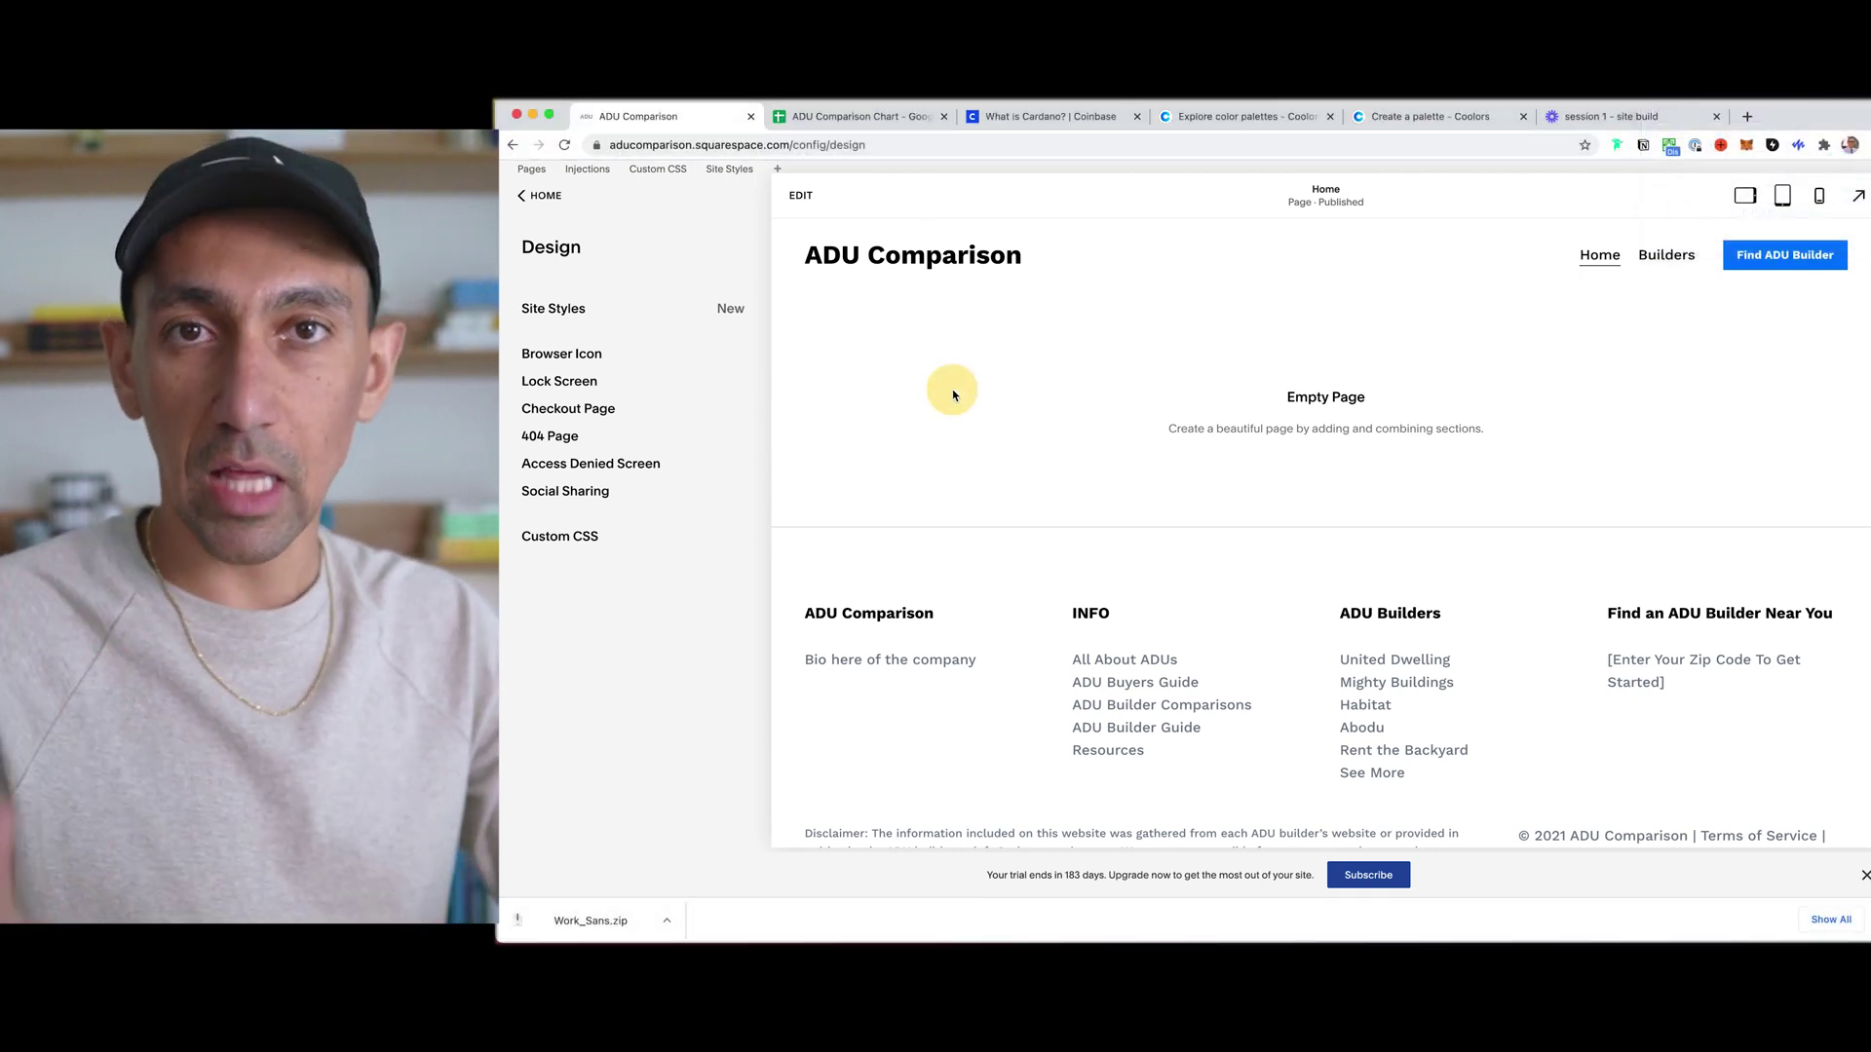